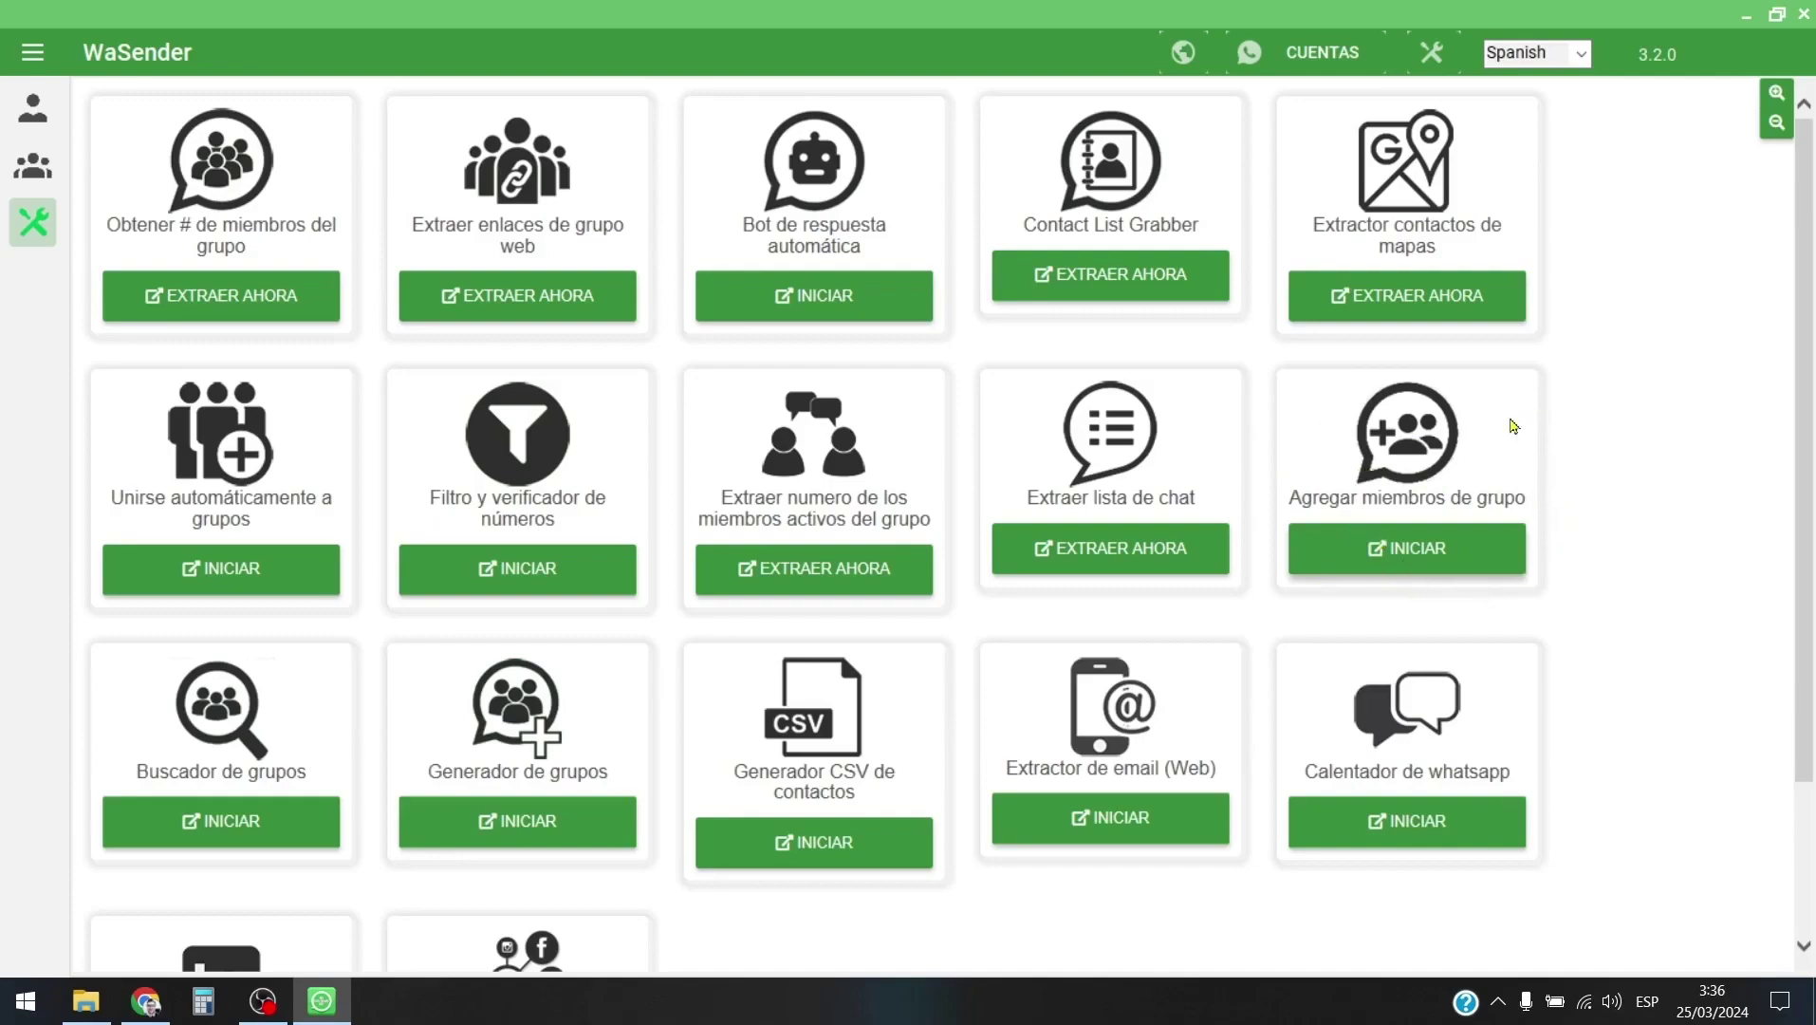
Open the Agregar miembros de grupo tool and import the numbers from Multiple_Group_Active_Members
left_click(1471, 563)
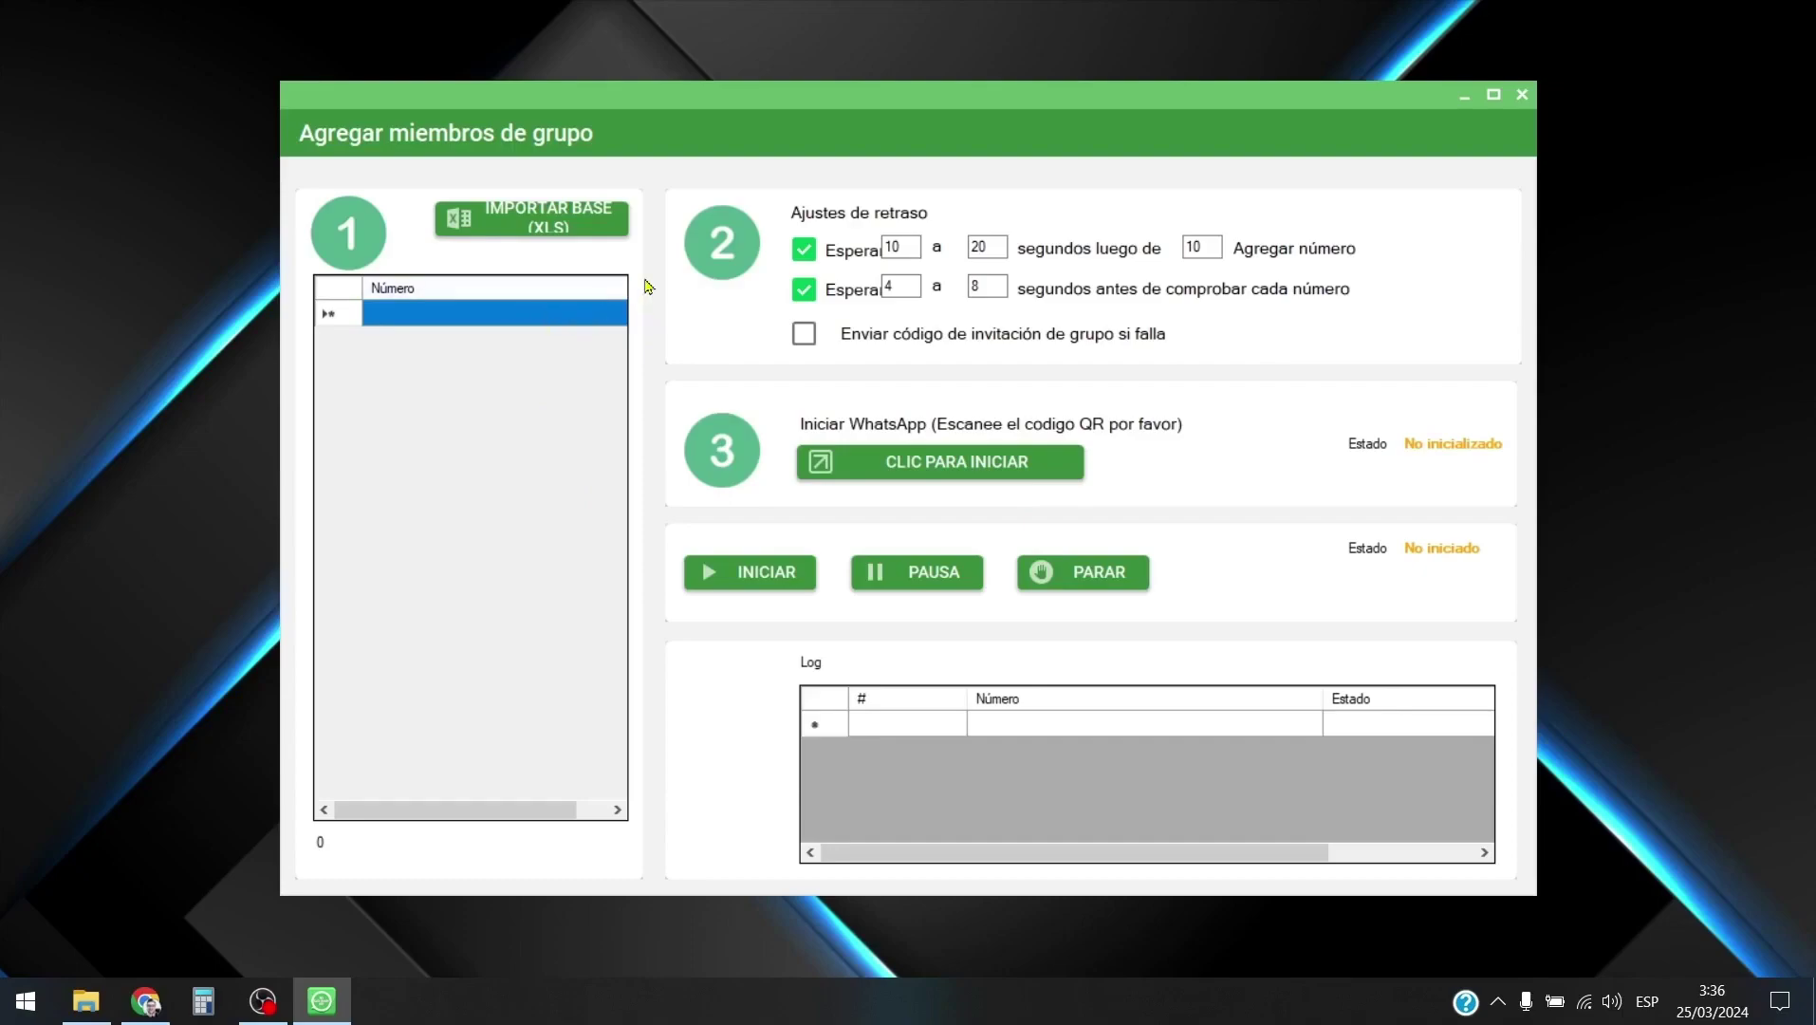
left_click(530, 230)
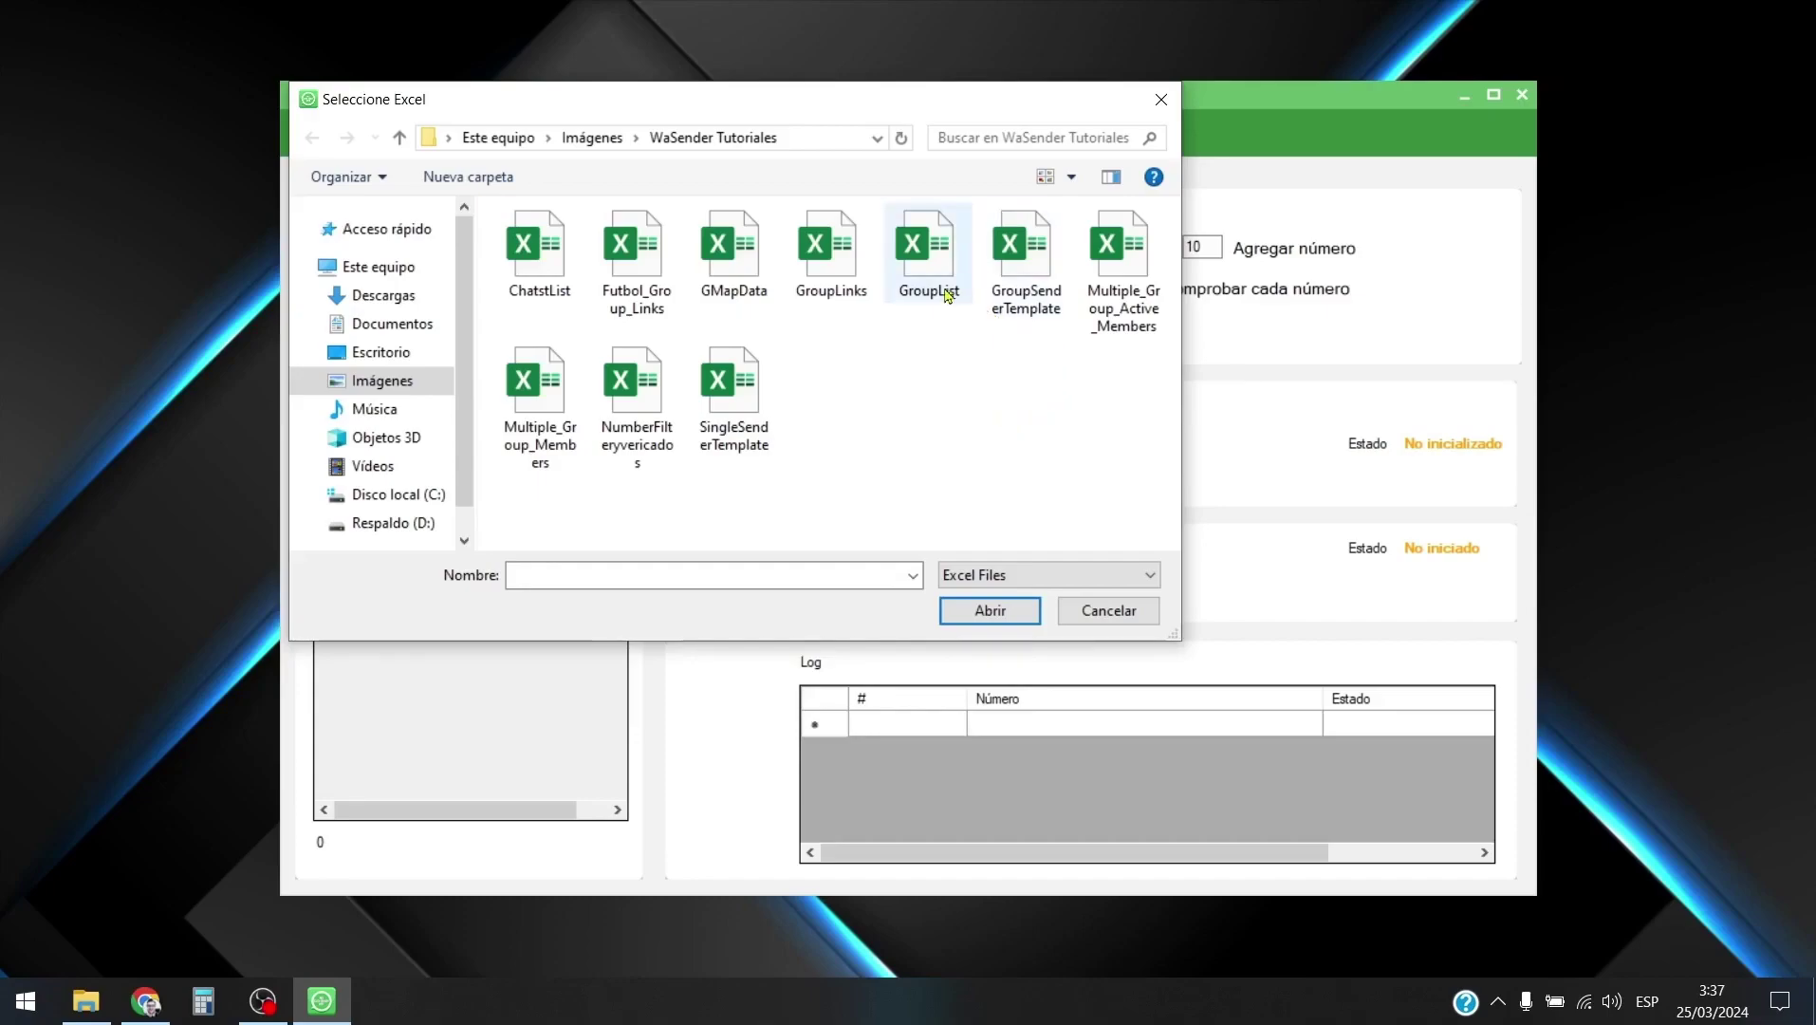
left_click(1129, 338)
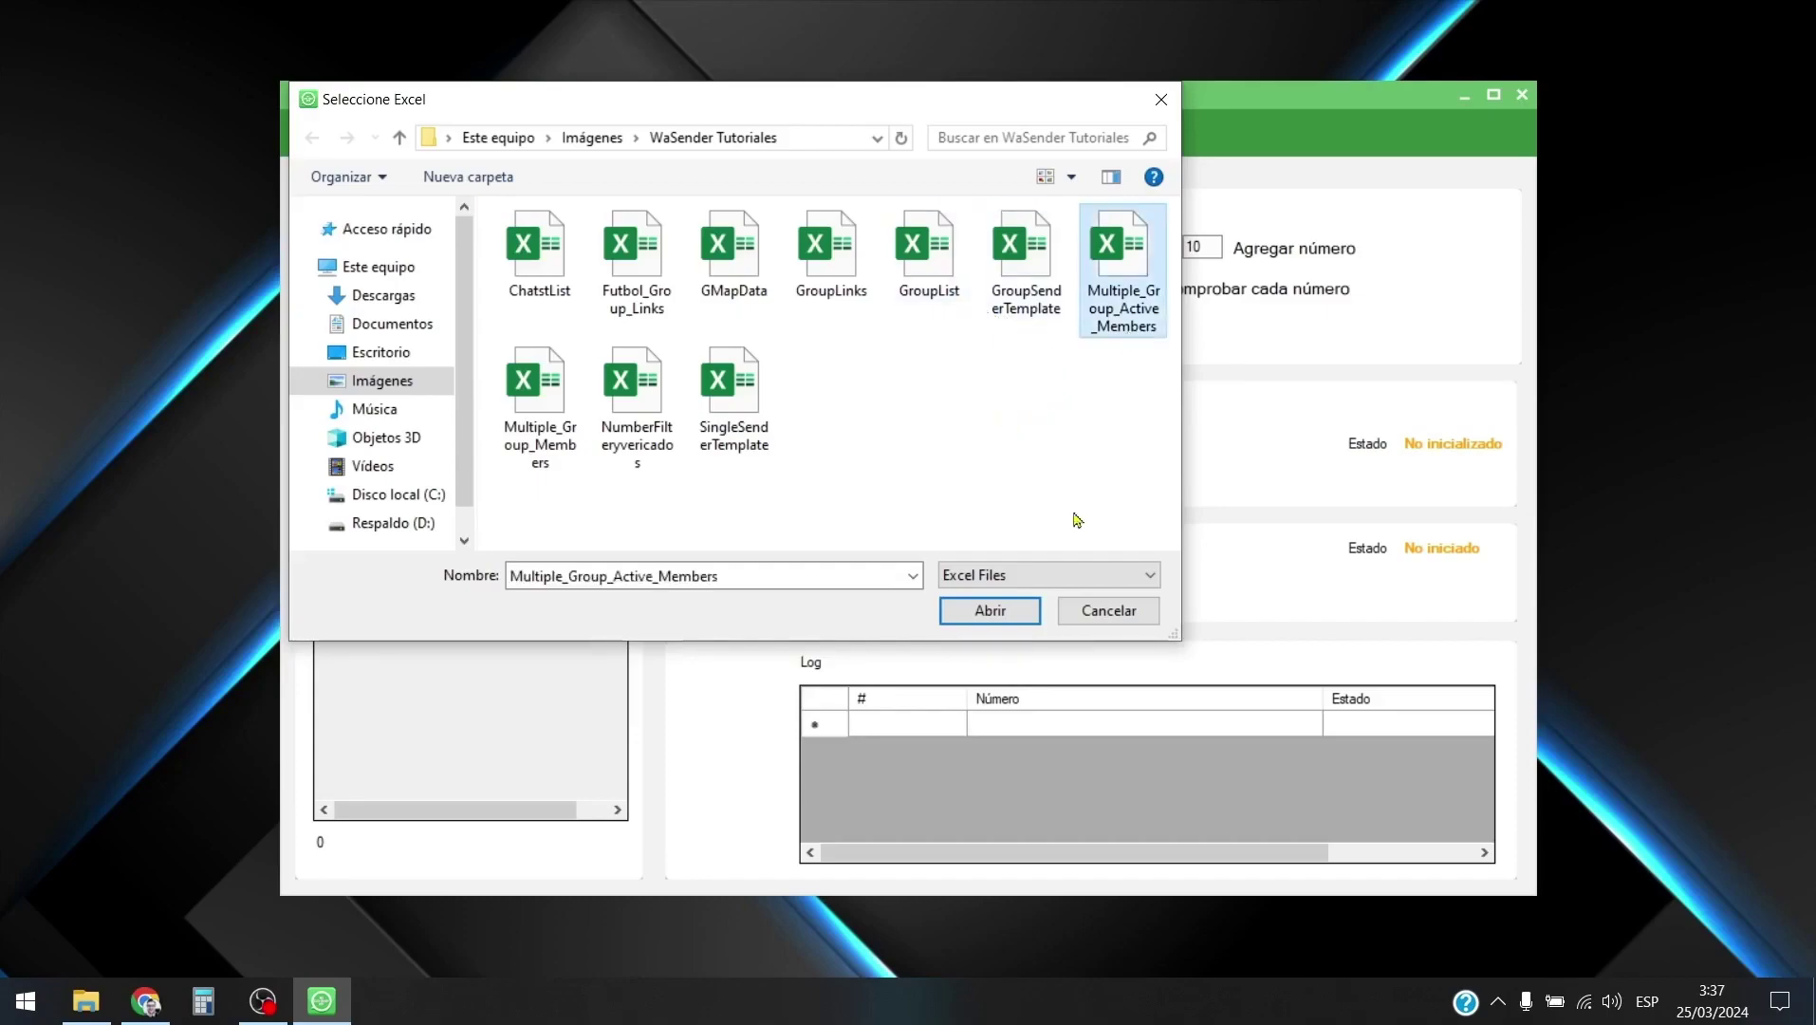
left_click(991, 611)
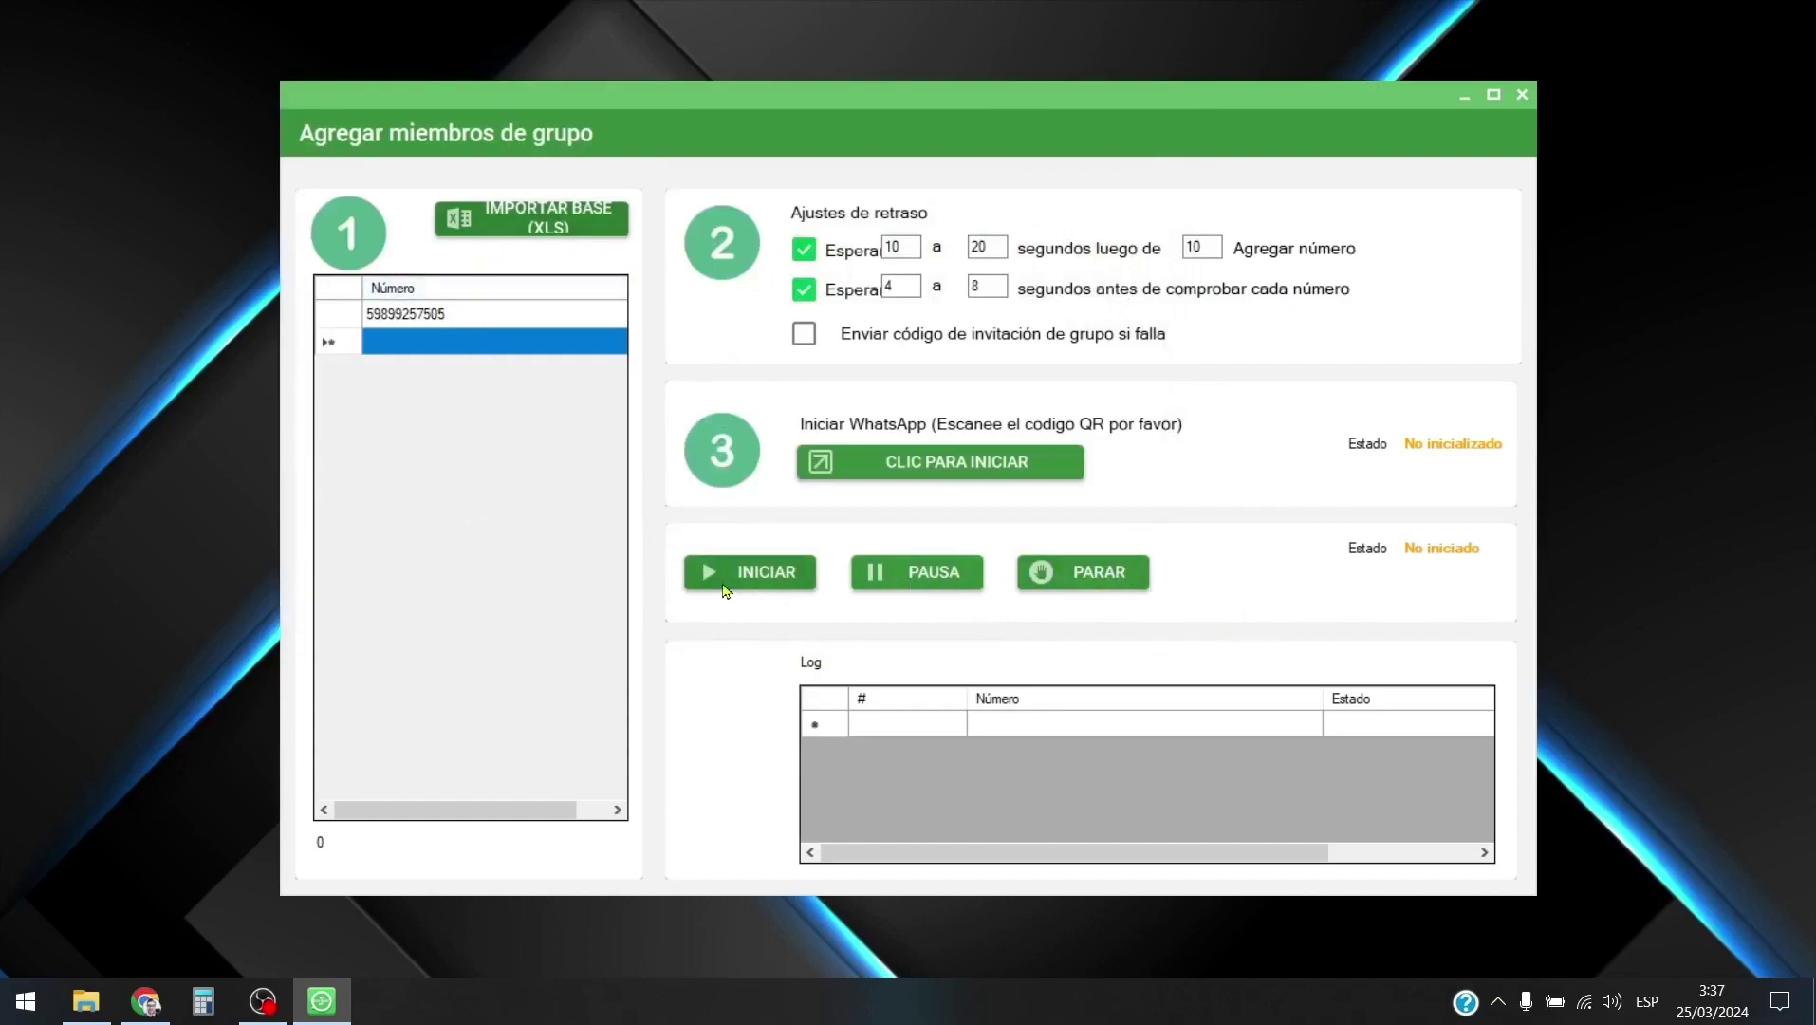
Import the numbers from the Multiple_Group_Members Excel file into the number list
left_click(509, 233)
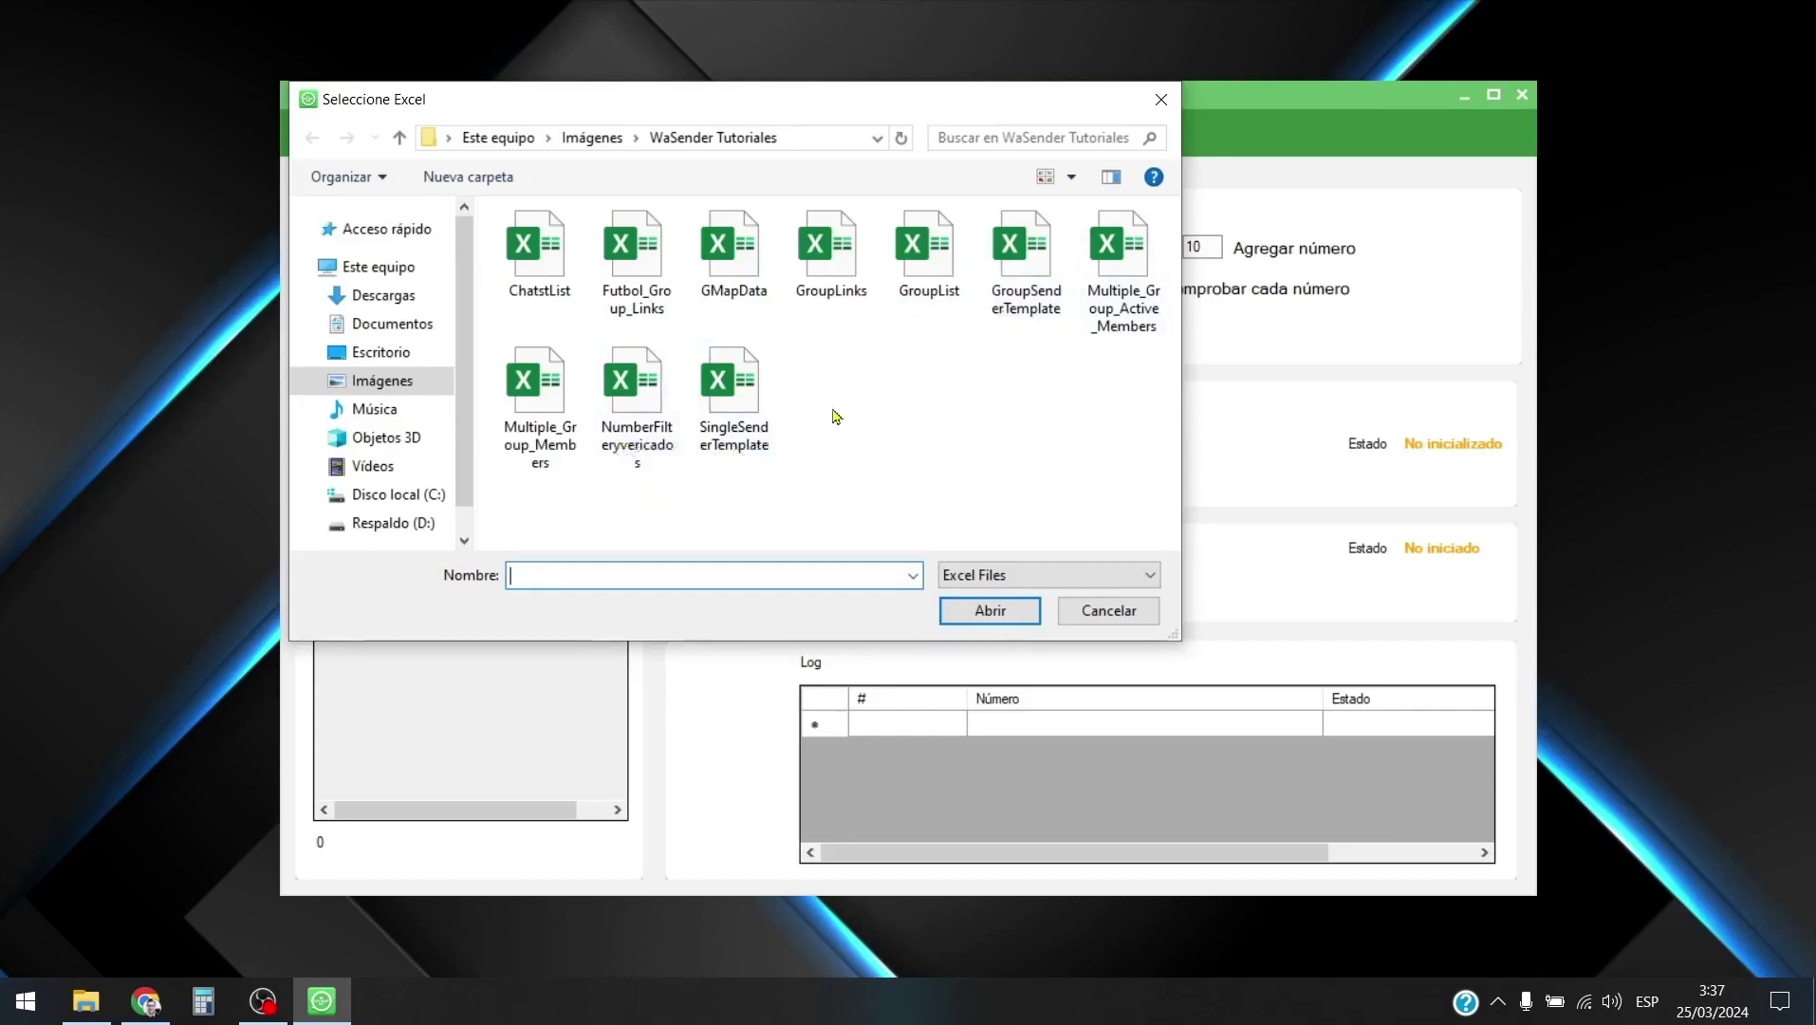
left_click(603, 408)
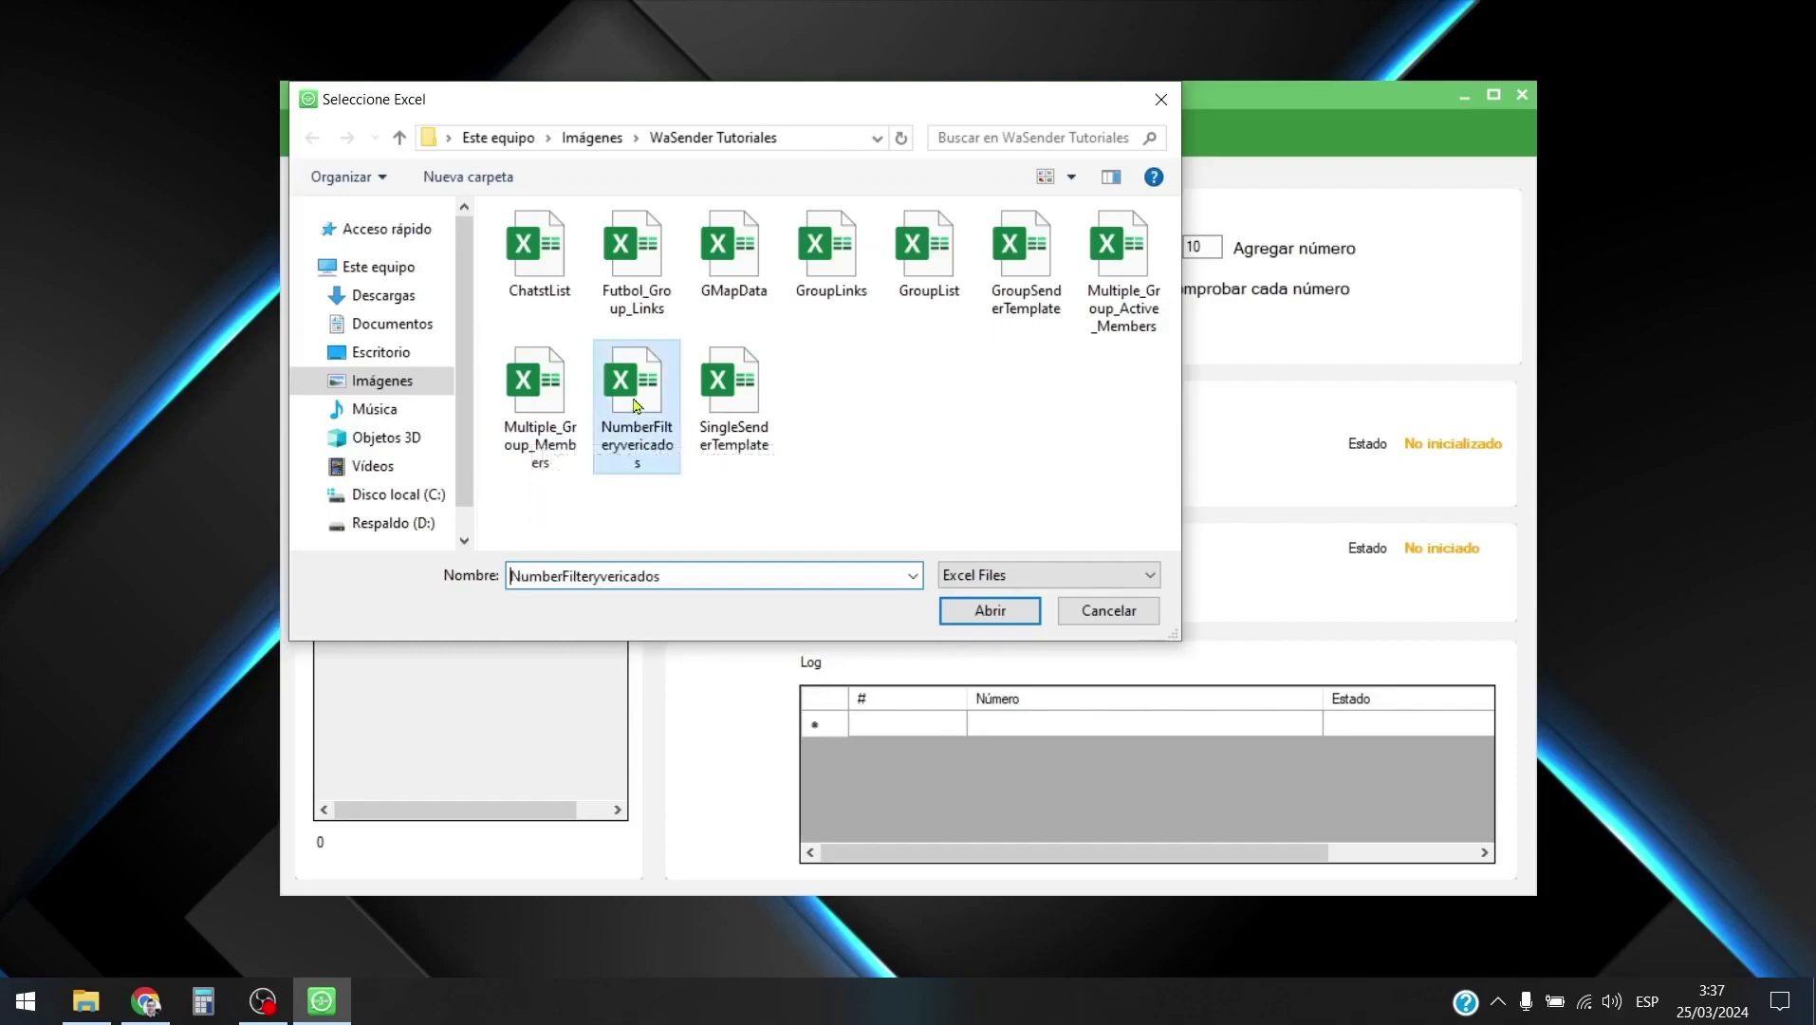
left_click(536, 408)
left_click(979, 617)
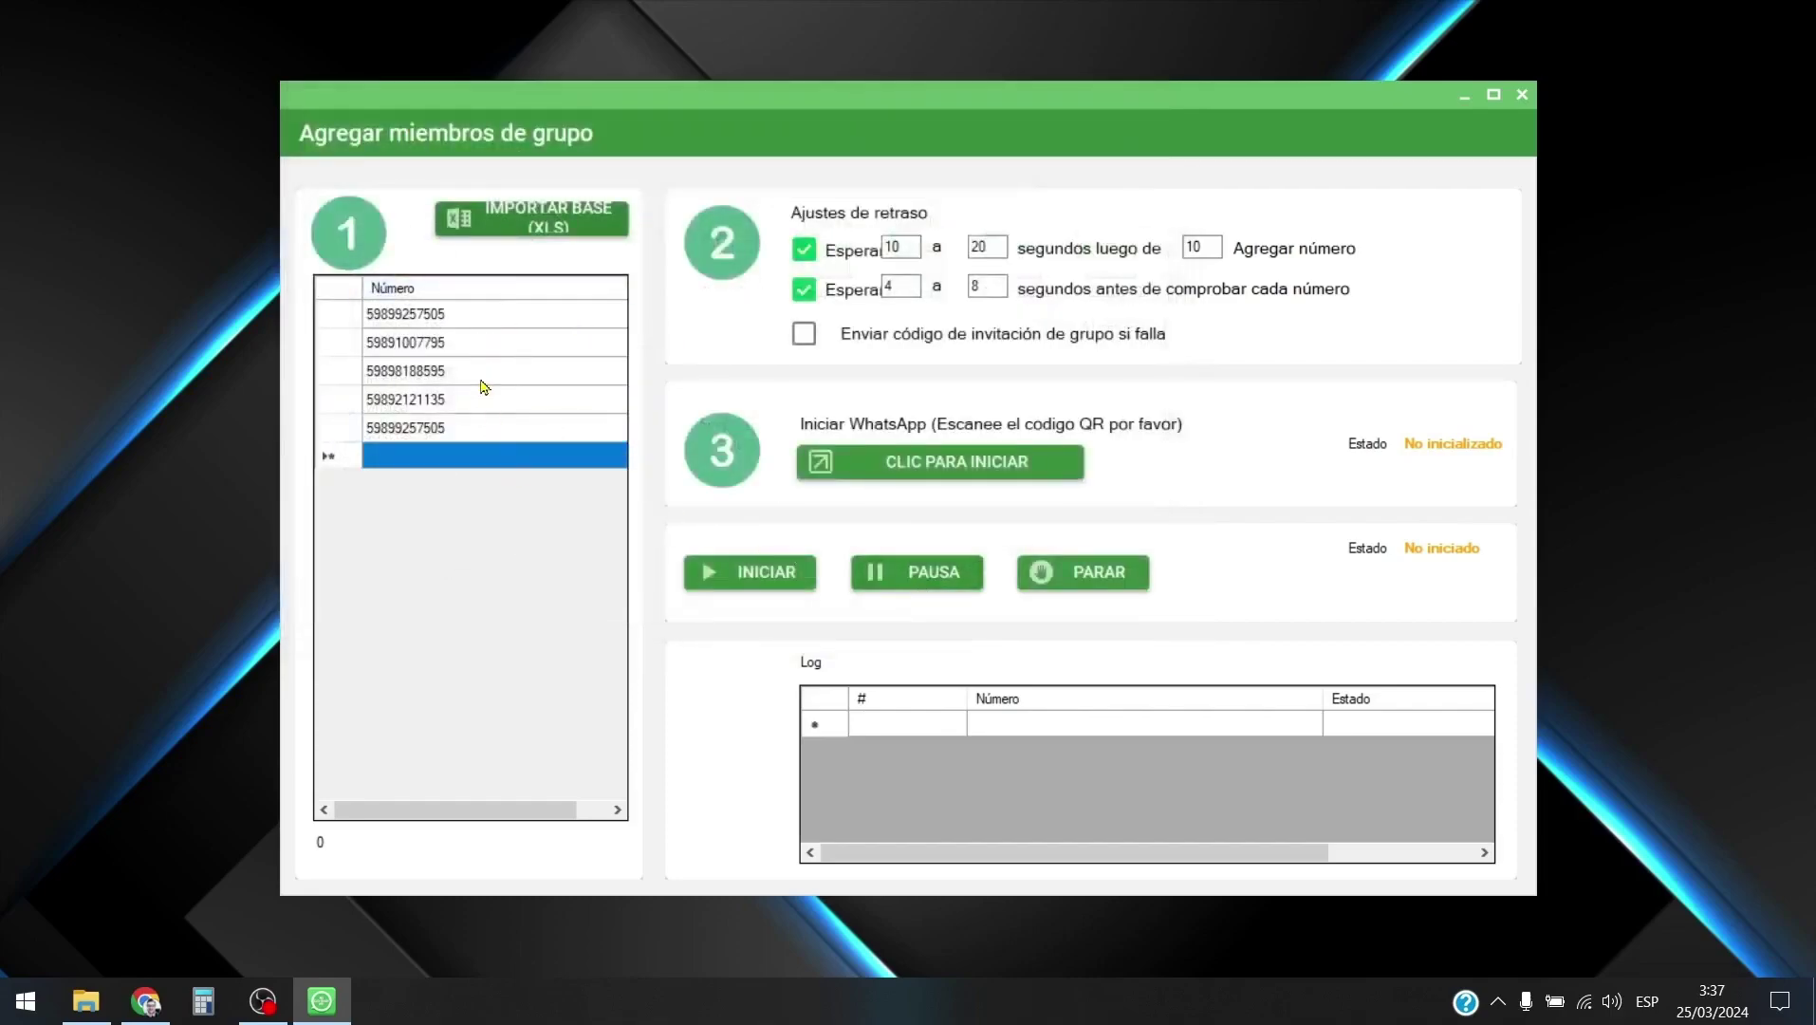
Enable sending the group invitation code when adding fails, and initialise the WhatsApp session
left_click(411, 314)
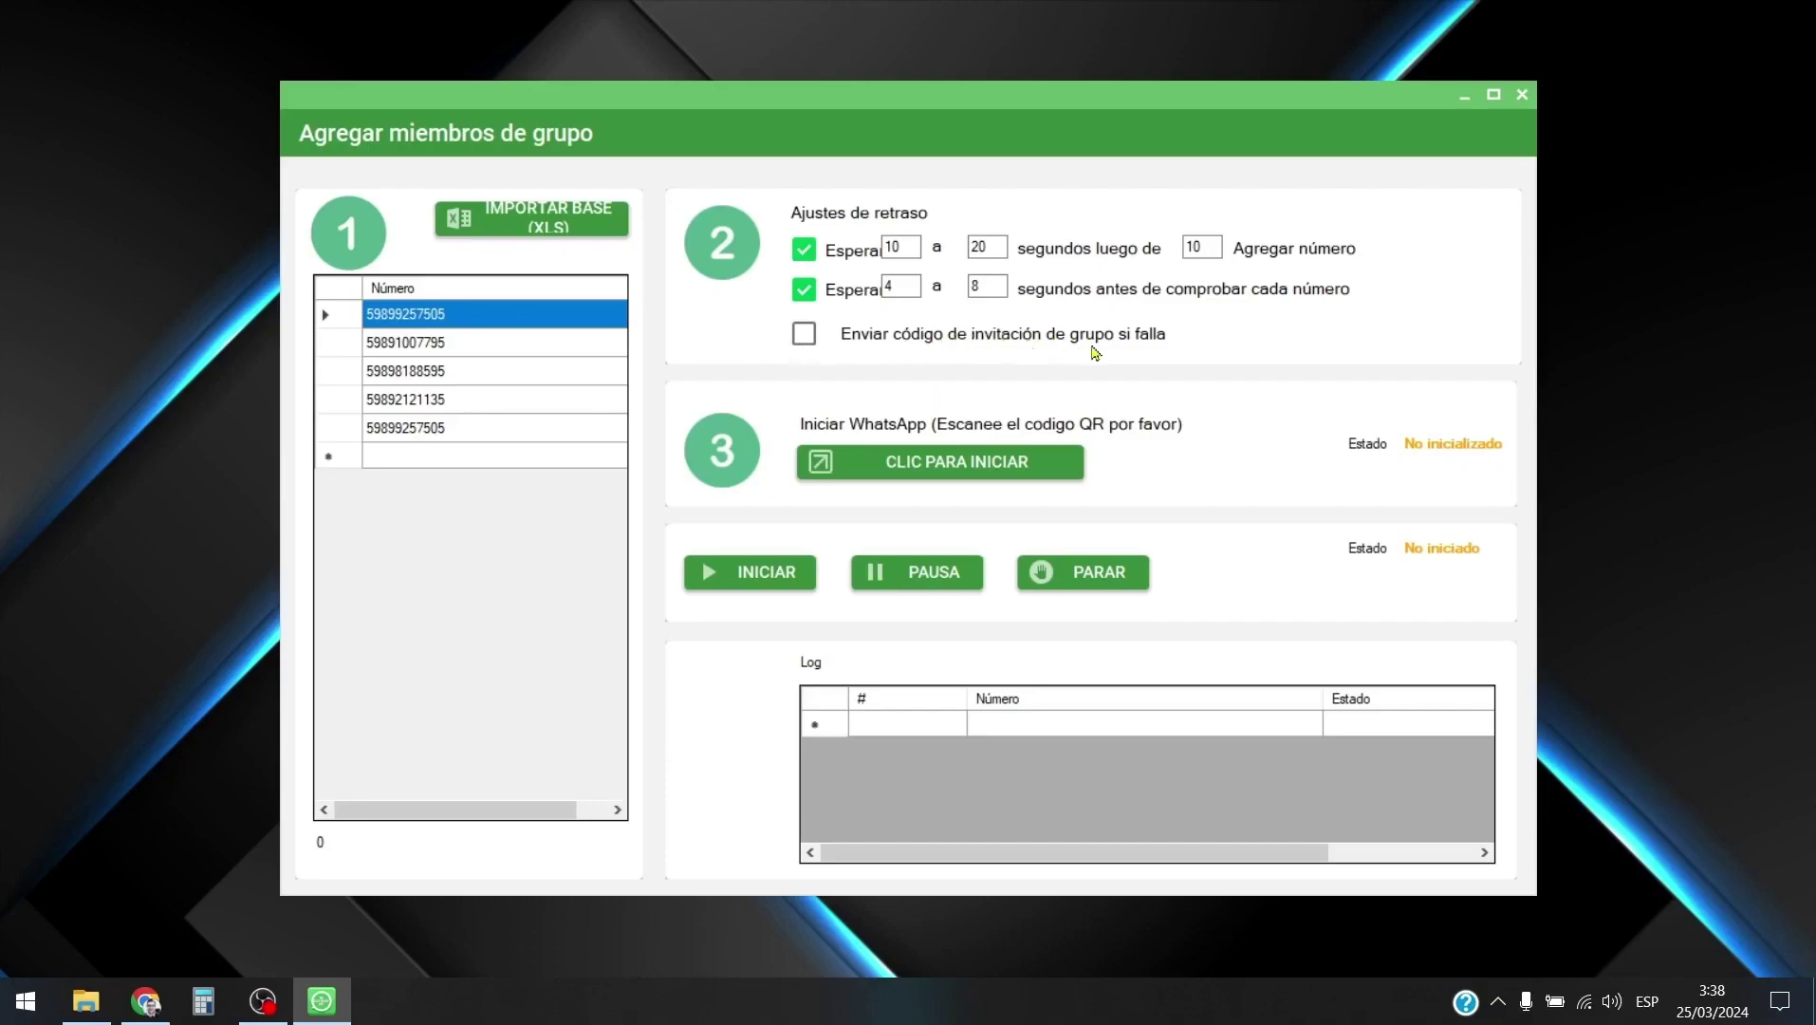
left_click(804, 335)
left_click(956, 463)
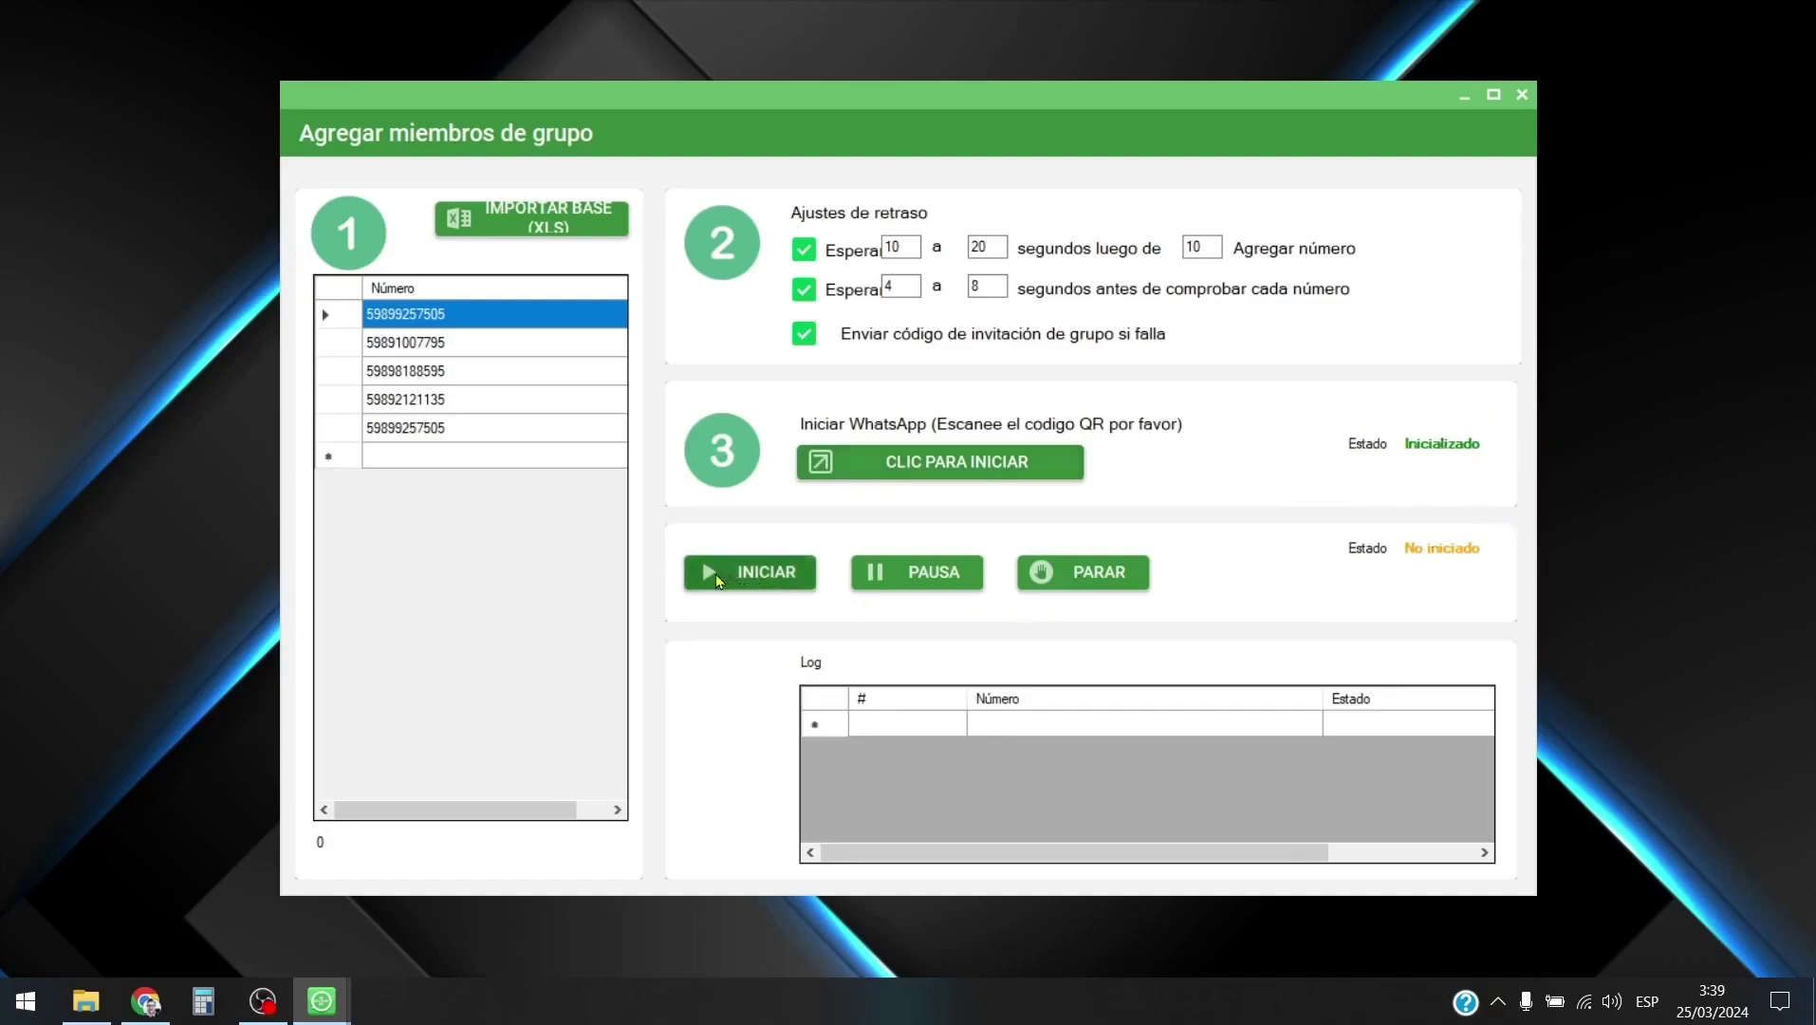
Run the adding of the imported numbers to Grupo Pro WASENDER, stop it and save the results as Grupo Pro WASENDER _Group_Adder_Result
left_click(740, 585)
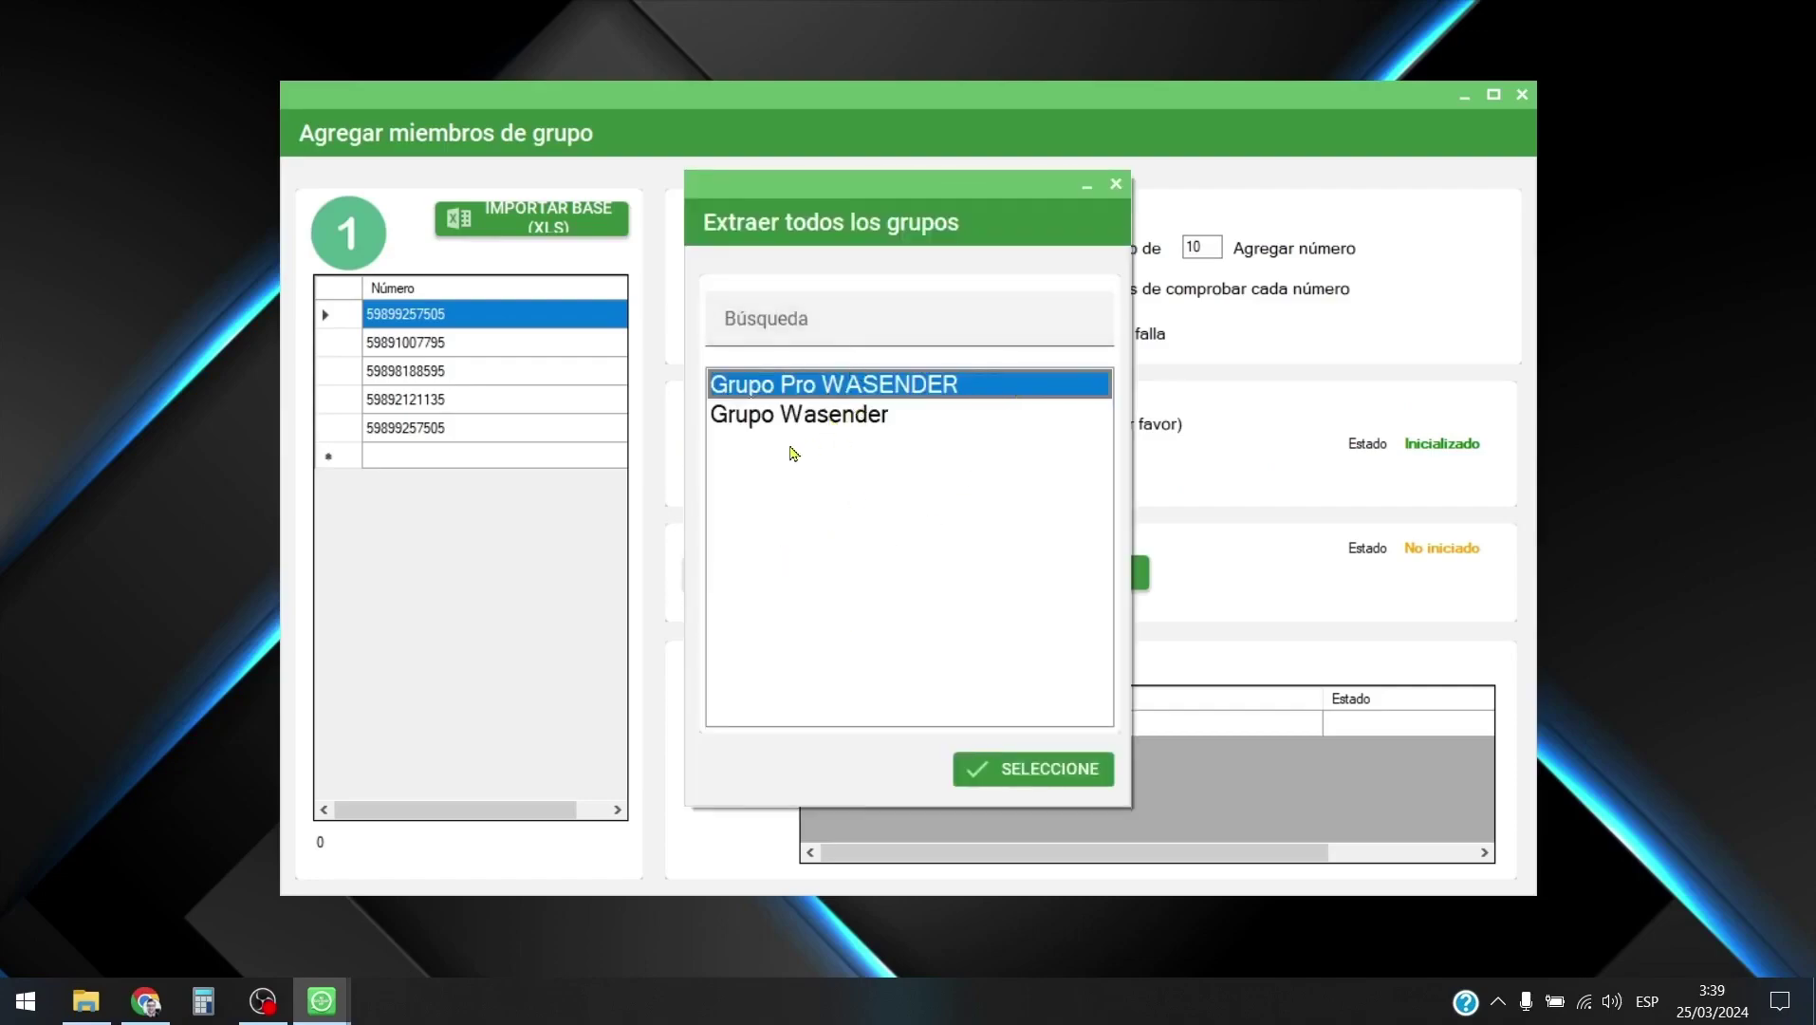
left_click(760, 525)
left_click(802, 384)
left_click(1038, 771)
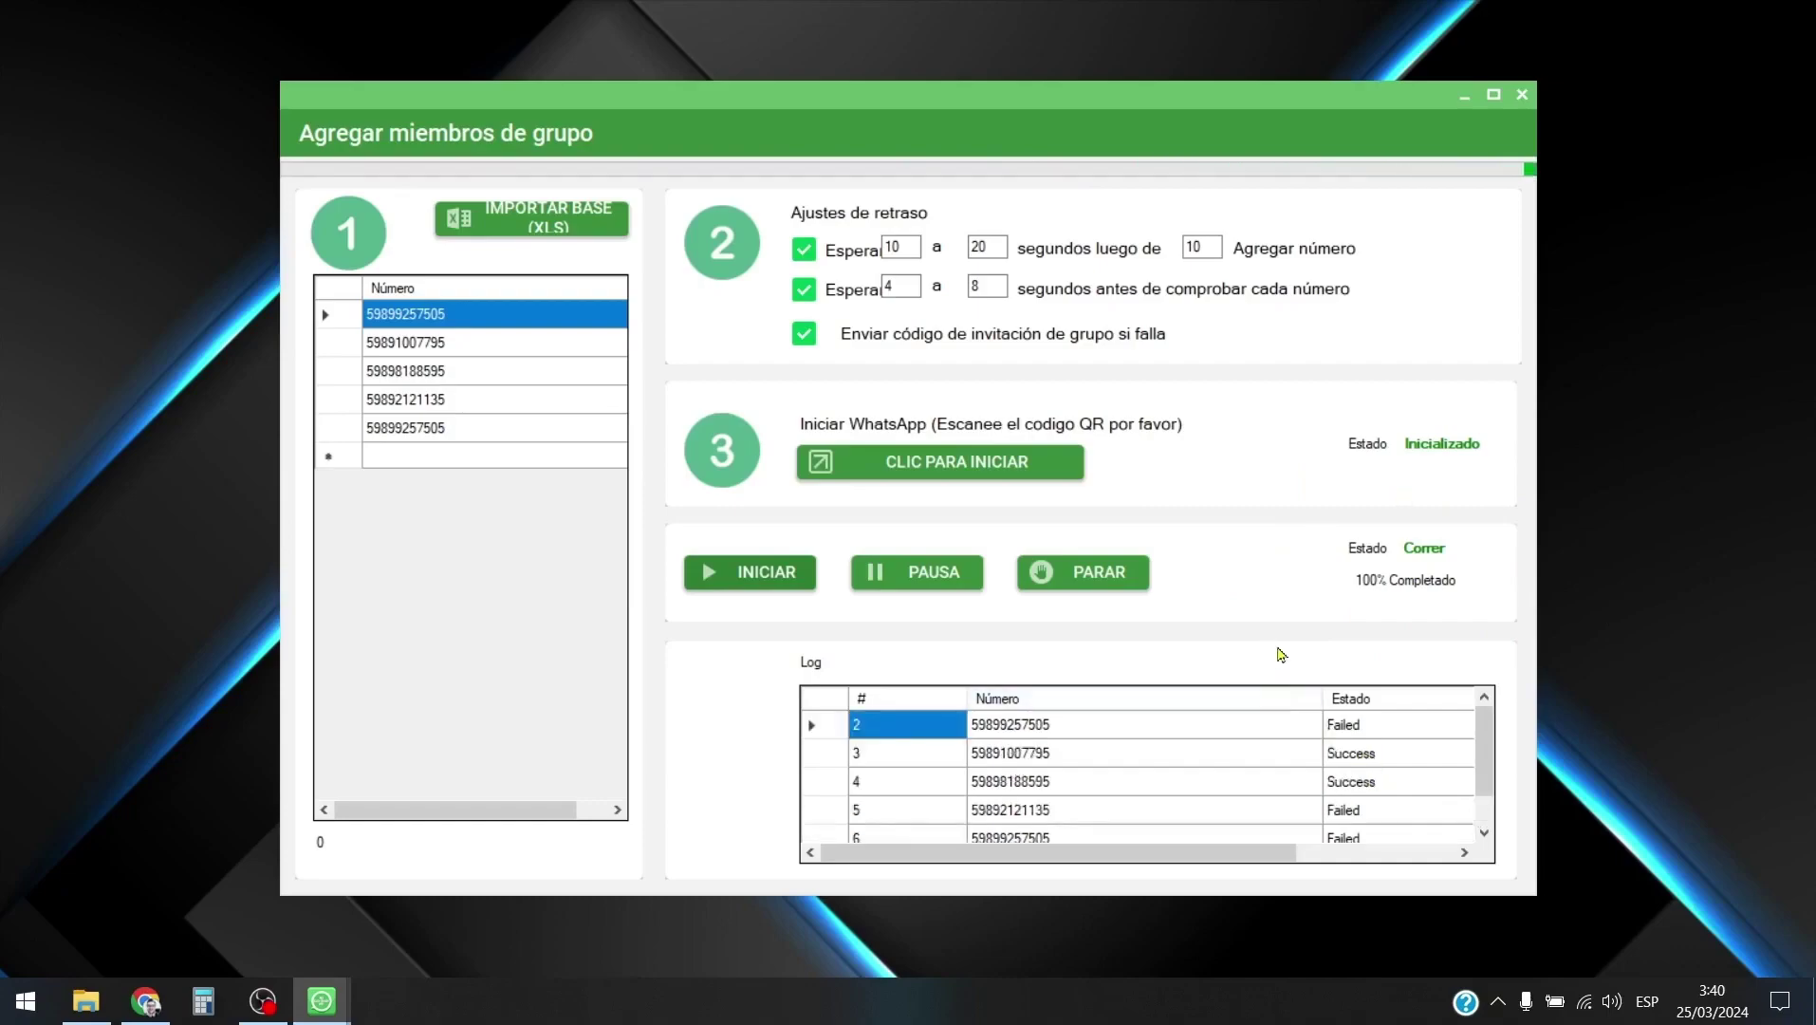
left_click(1088, 573)
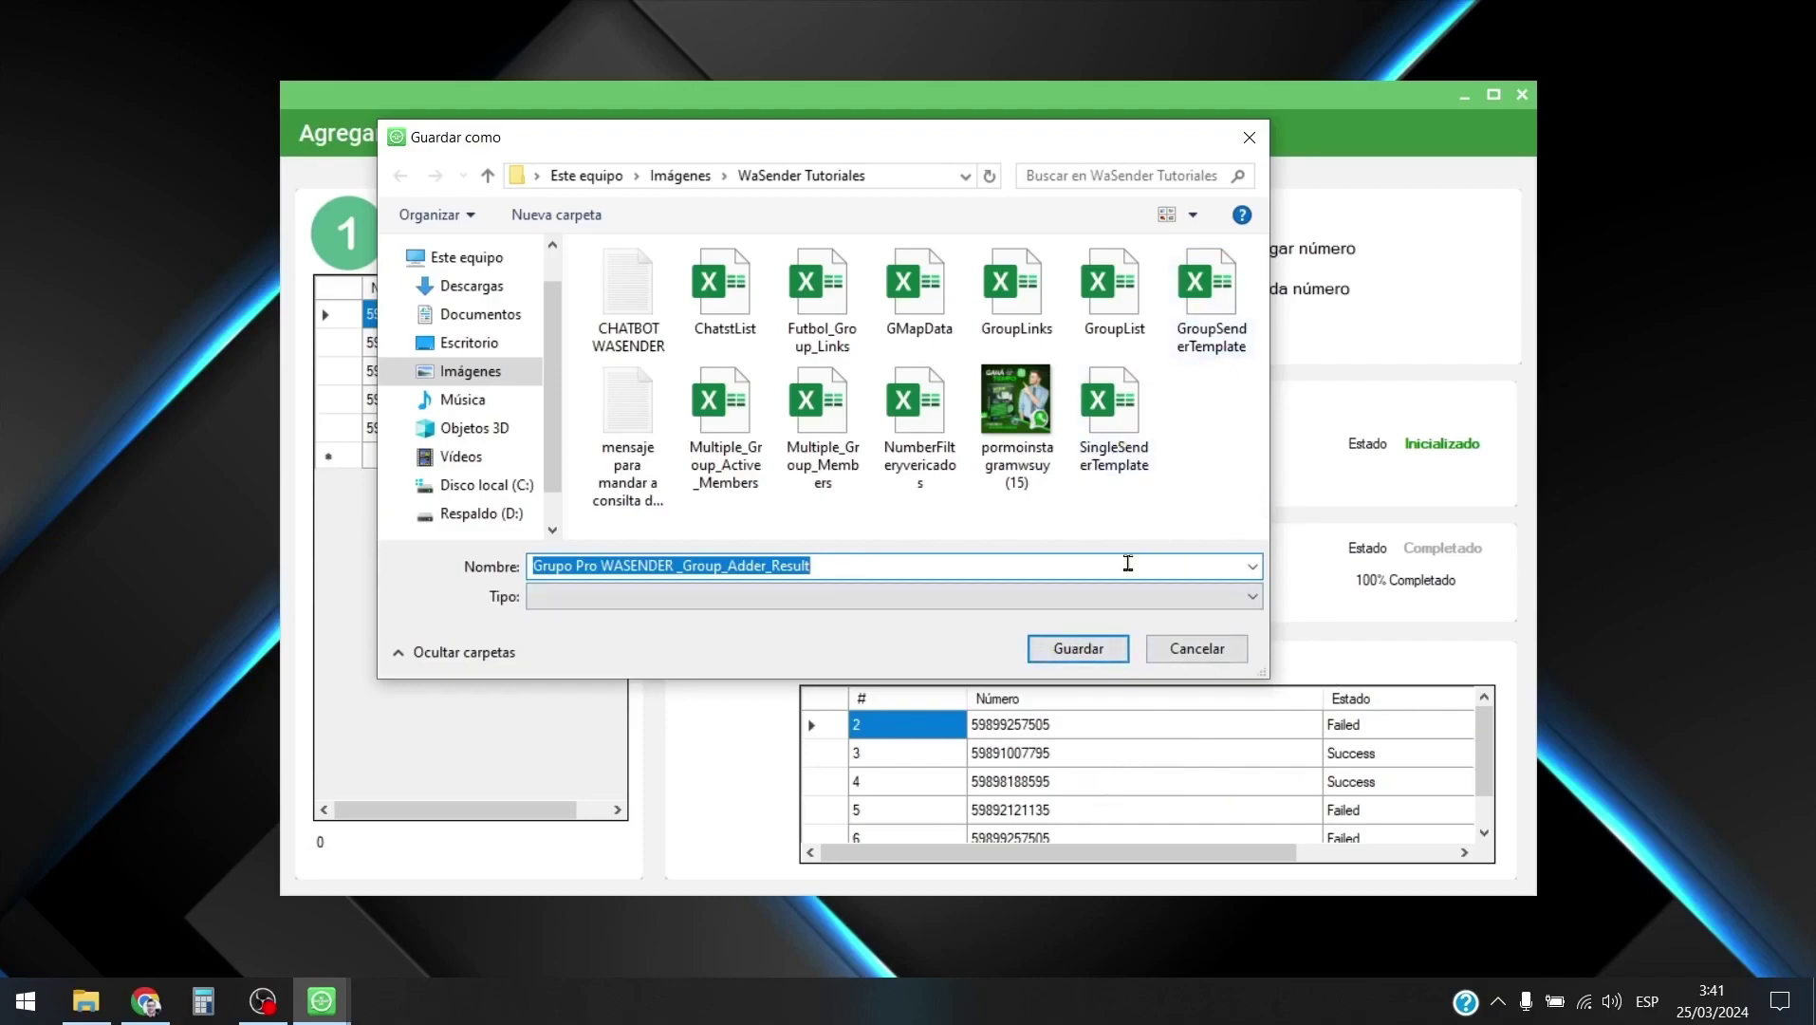
left_click(1075, 649)
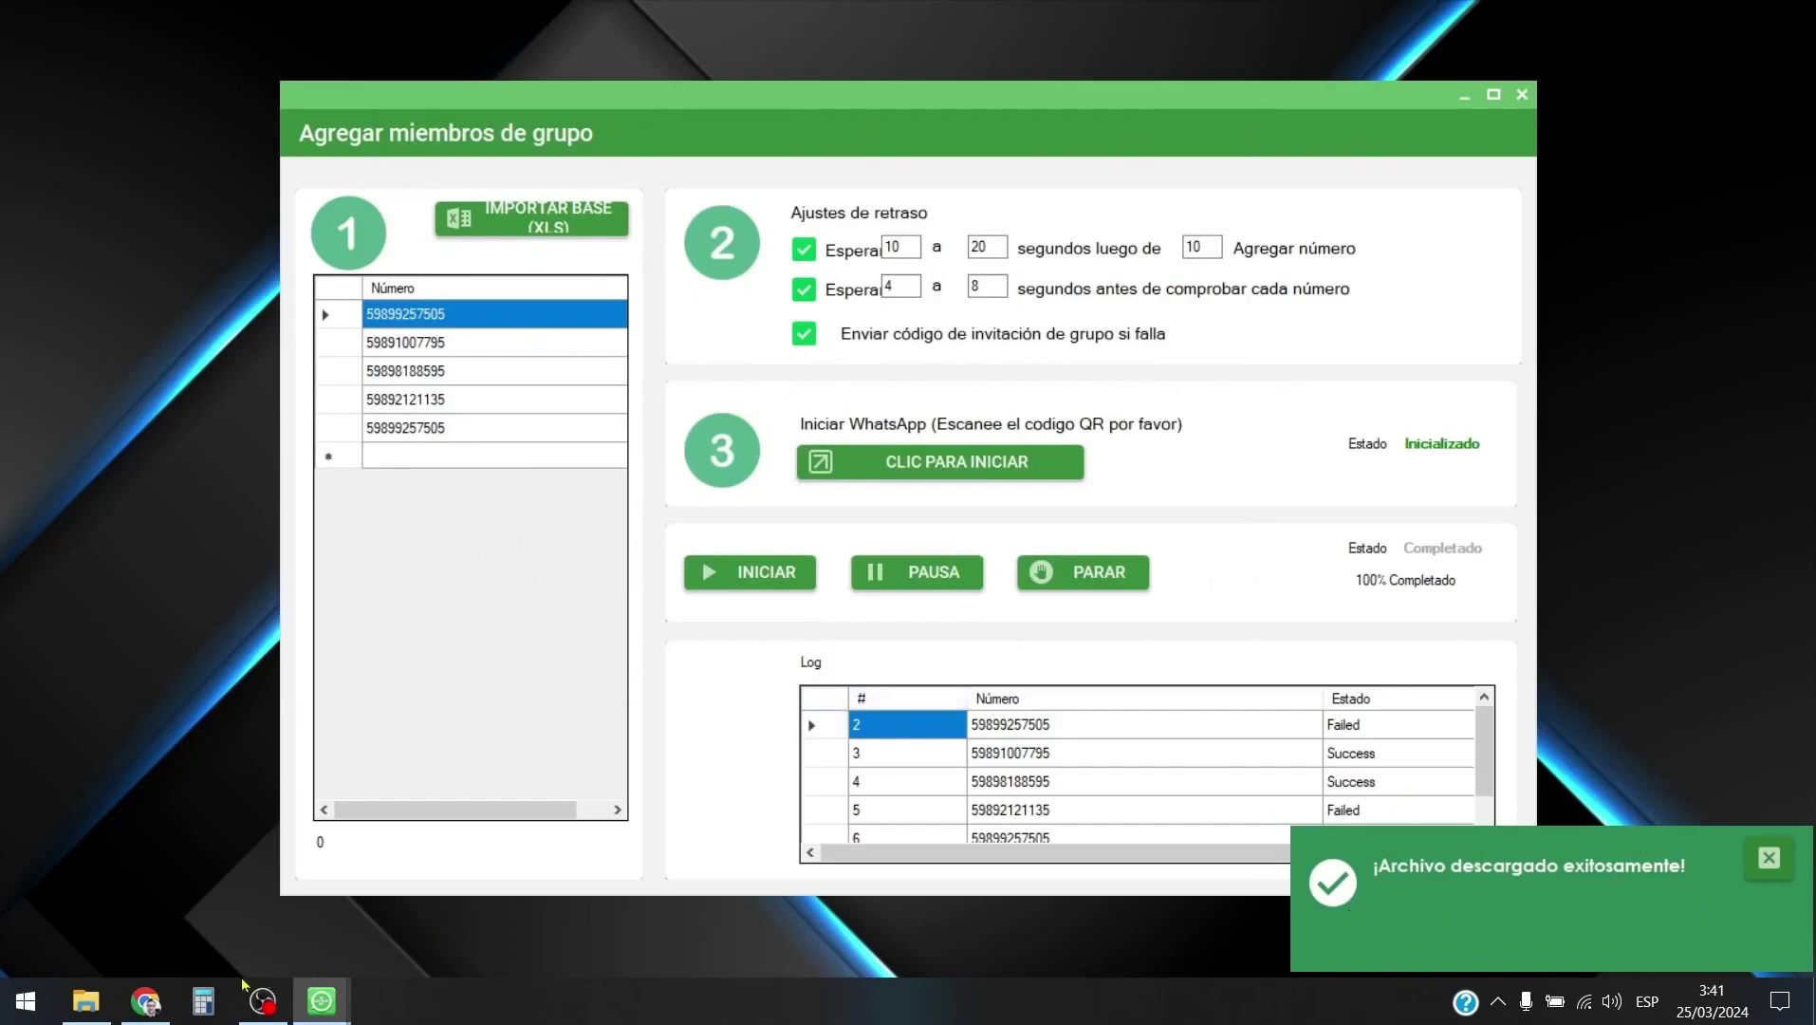
Open Grupo Pro WASENDER _Group_Adder_Result from the WaSender Tutoriales folder in Excel, review each number's add status and close the workbook
left_click(85, 1001)
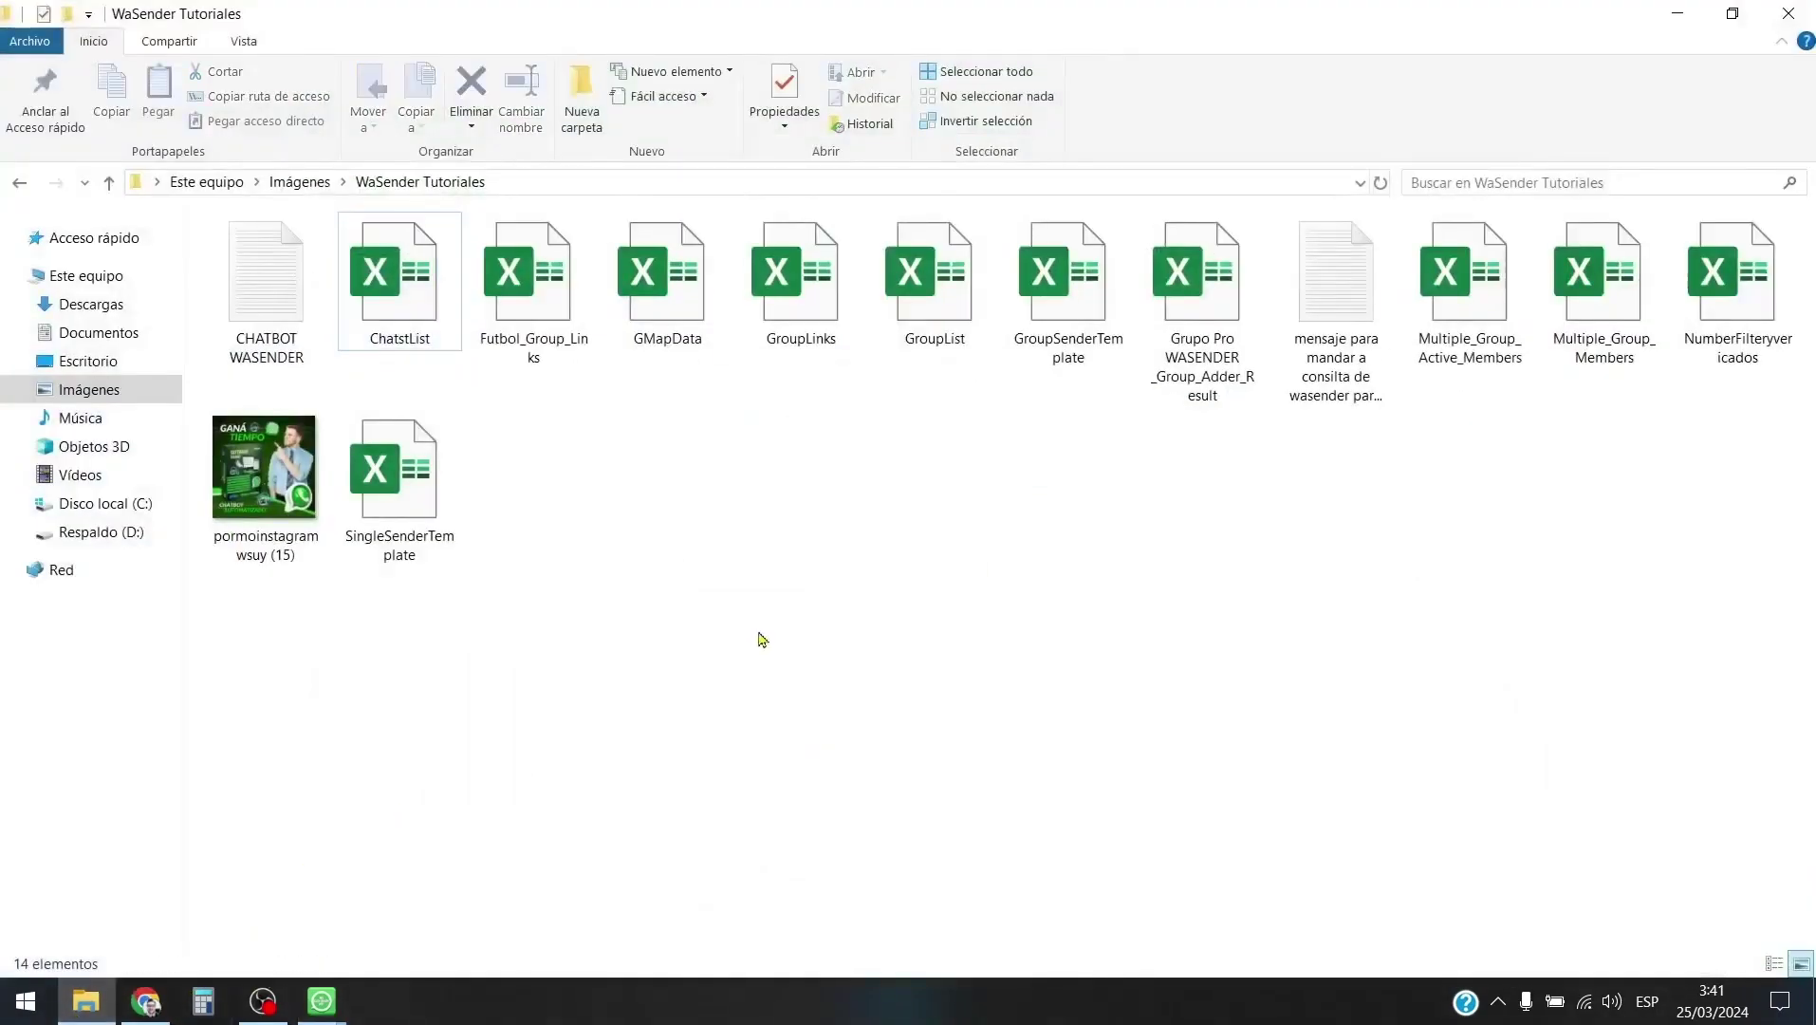
double_click(1174, 327)
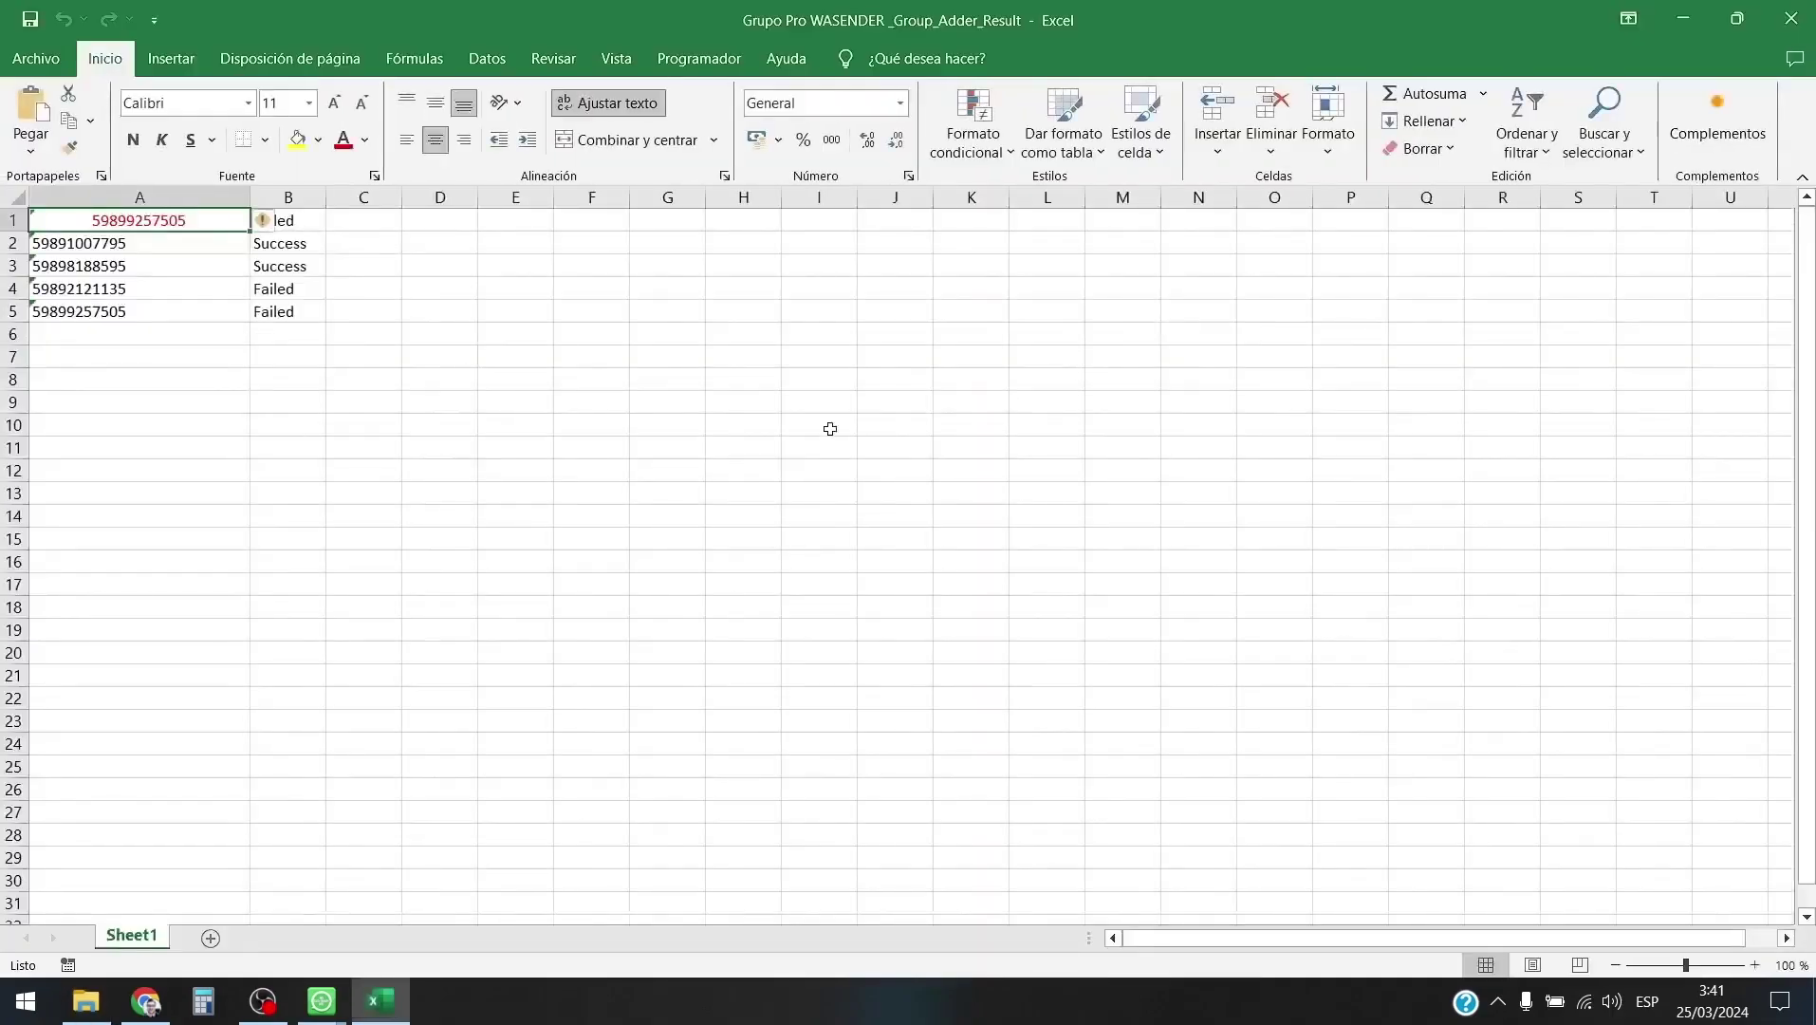
left_click(198, 403)
left_click_drag(187, 222, 180, 317)
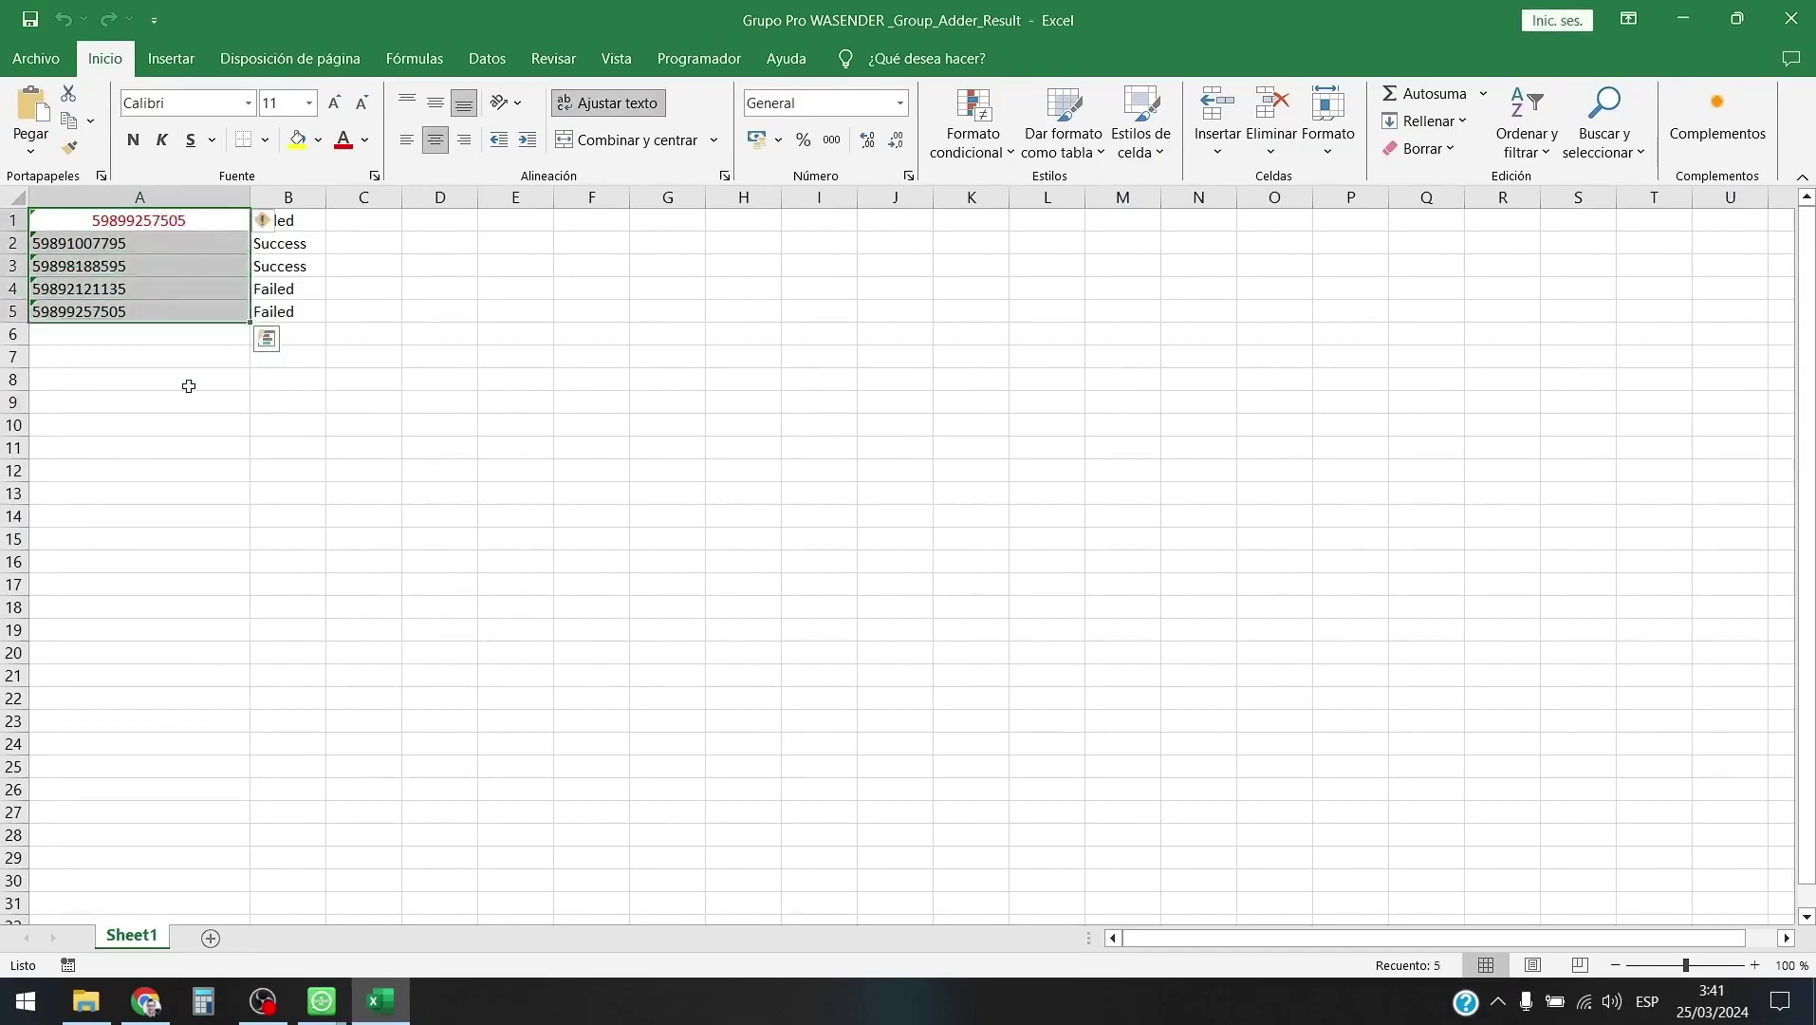
left_click(406, 263)
mouse_move(314, 243)
left_mouse_down()
mouse_move(303, 268)
mouse_move(299, 244)
mouse_move(314, 269)
left_mouse_up()
left_click(336, 345)
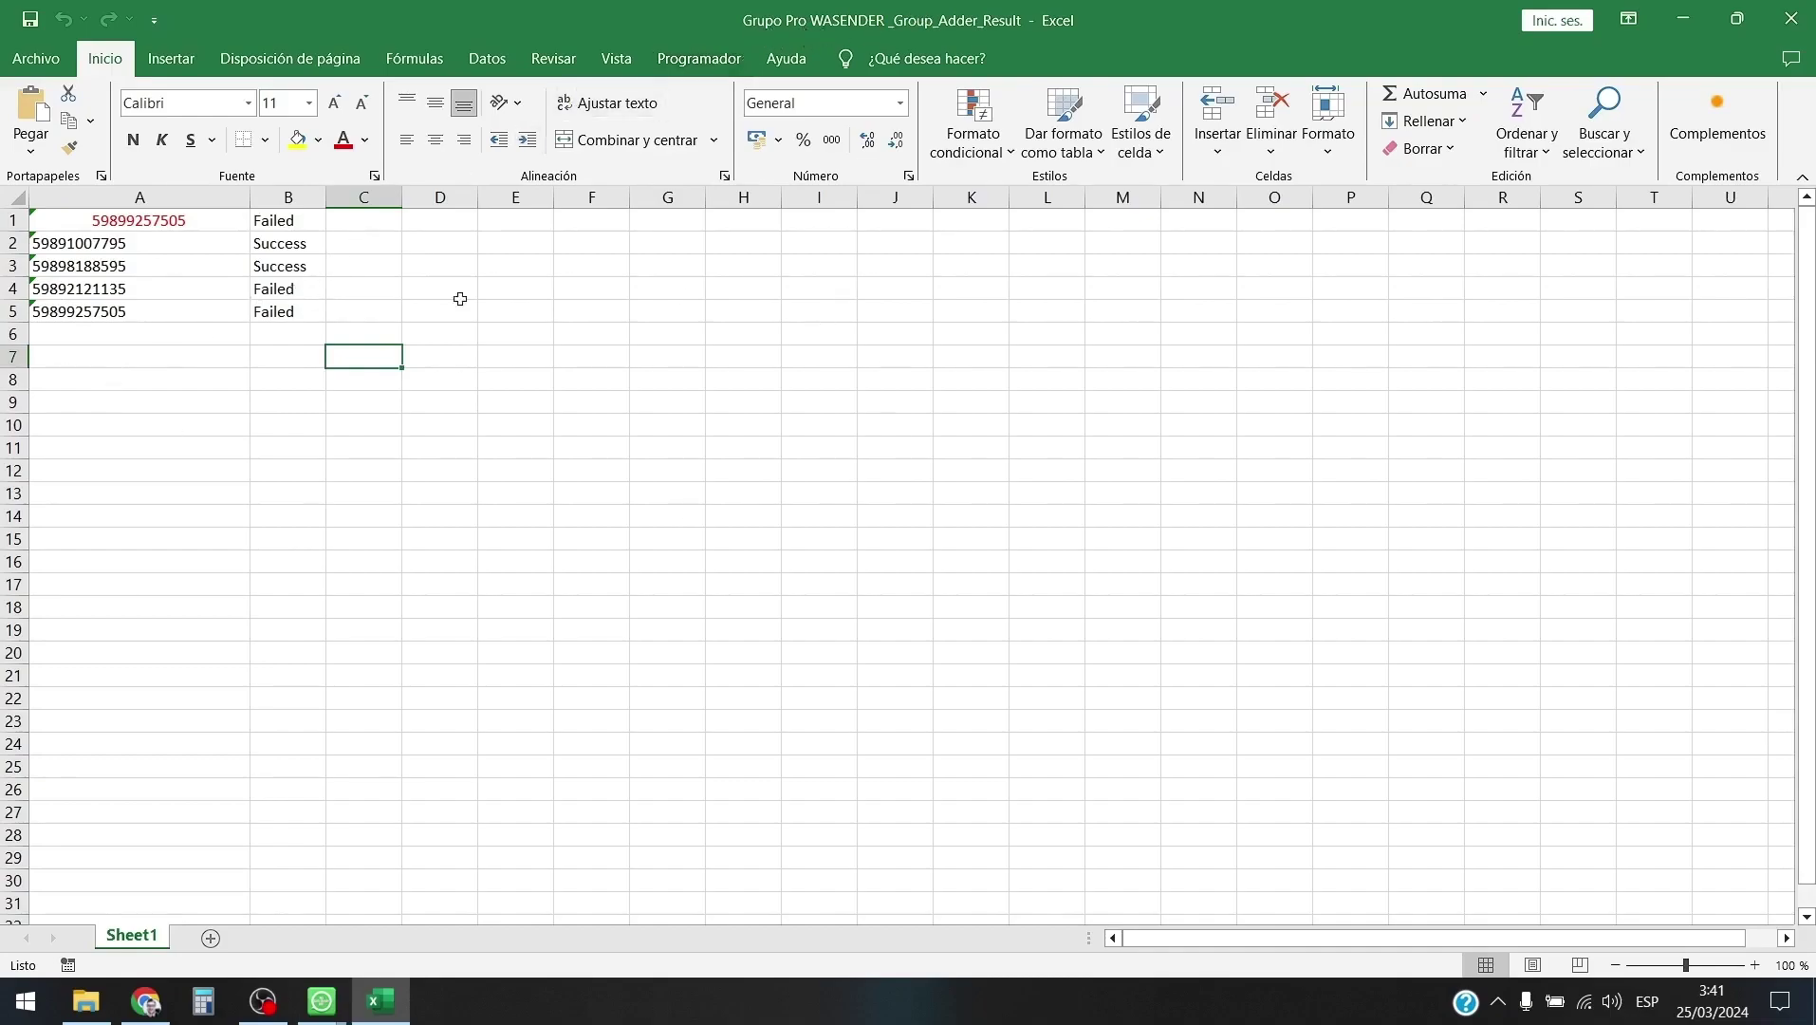
left_click(1790, 19)
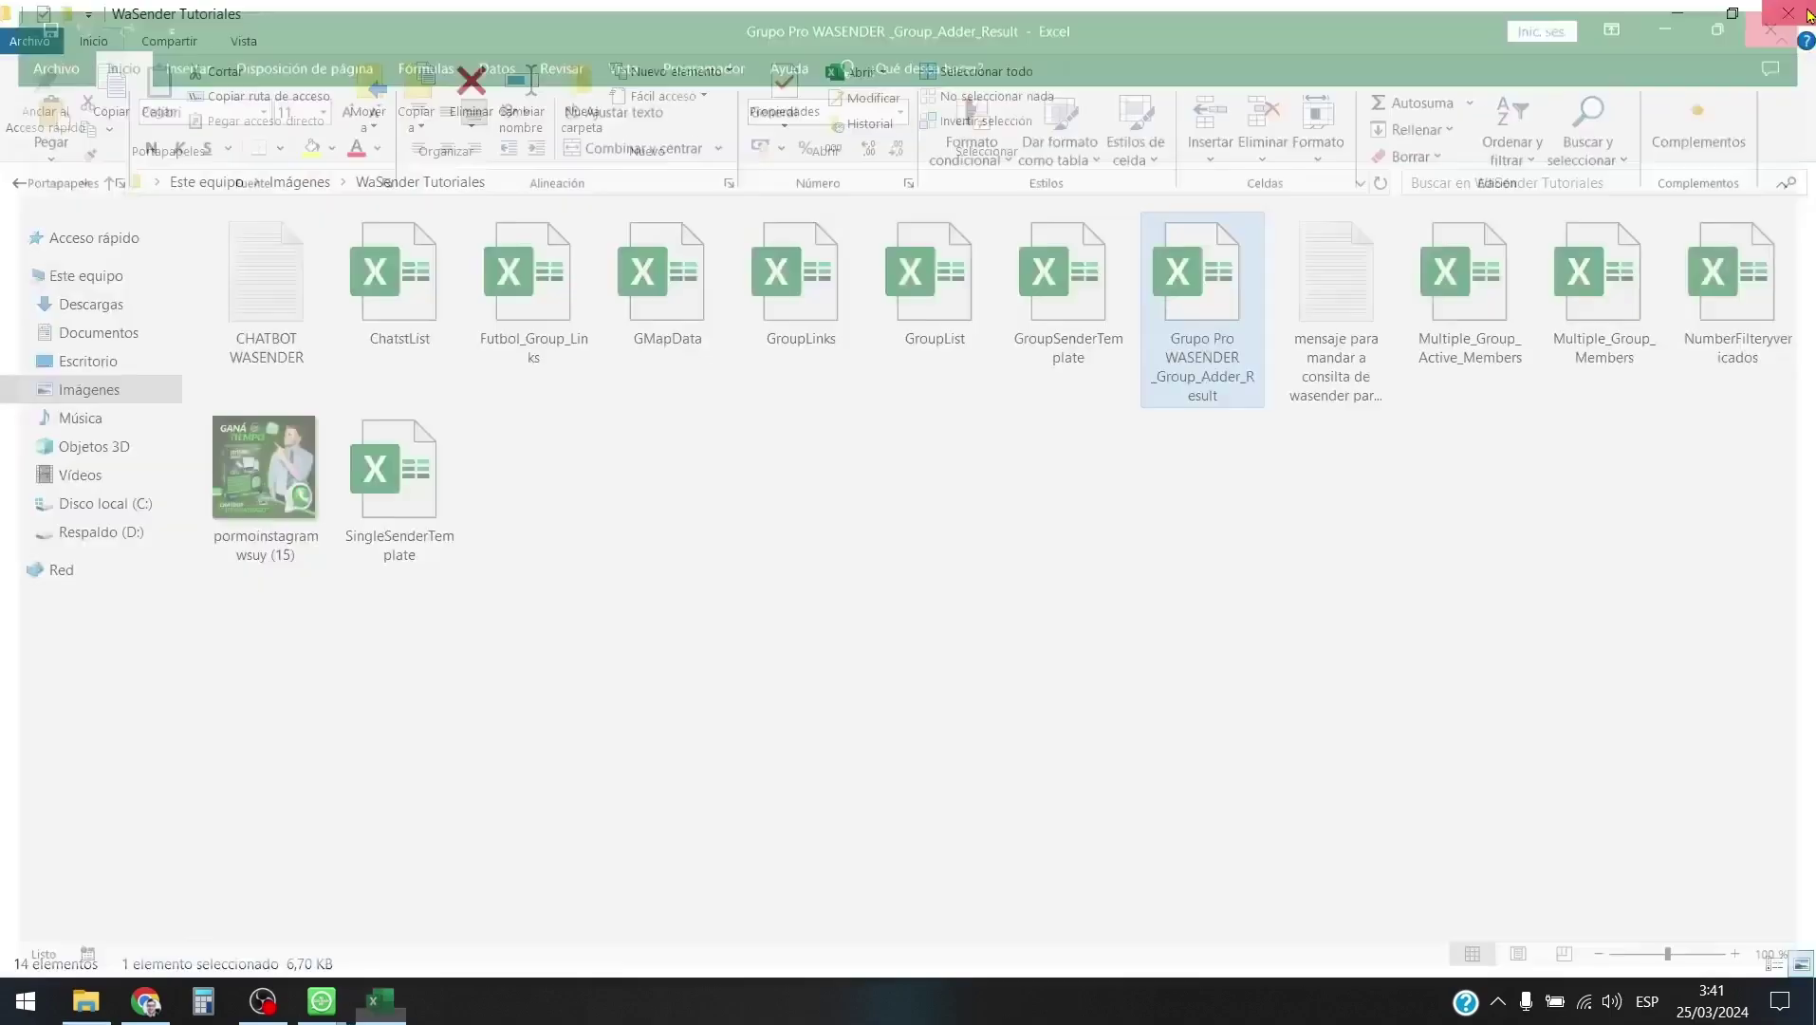
Check the Grupo Pro WASENDER chat in the WhatsApp browser window for the added members, and minimise the window
mouse_move(328, 1003)
left_click(431, 901)
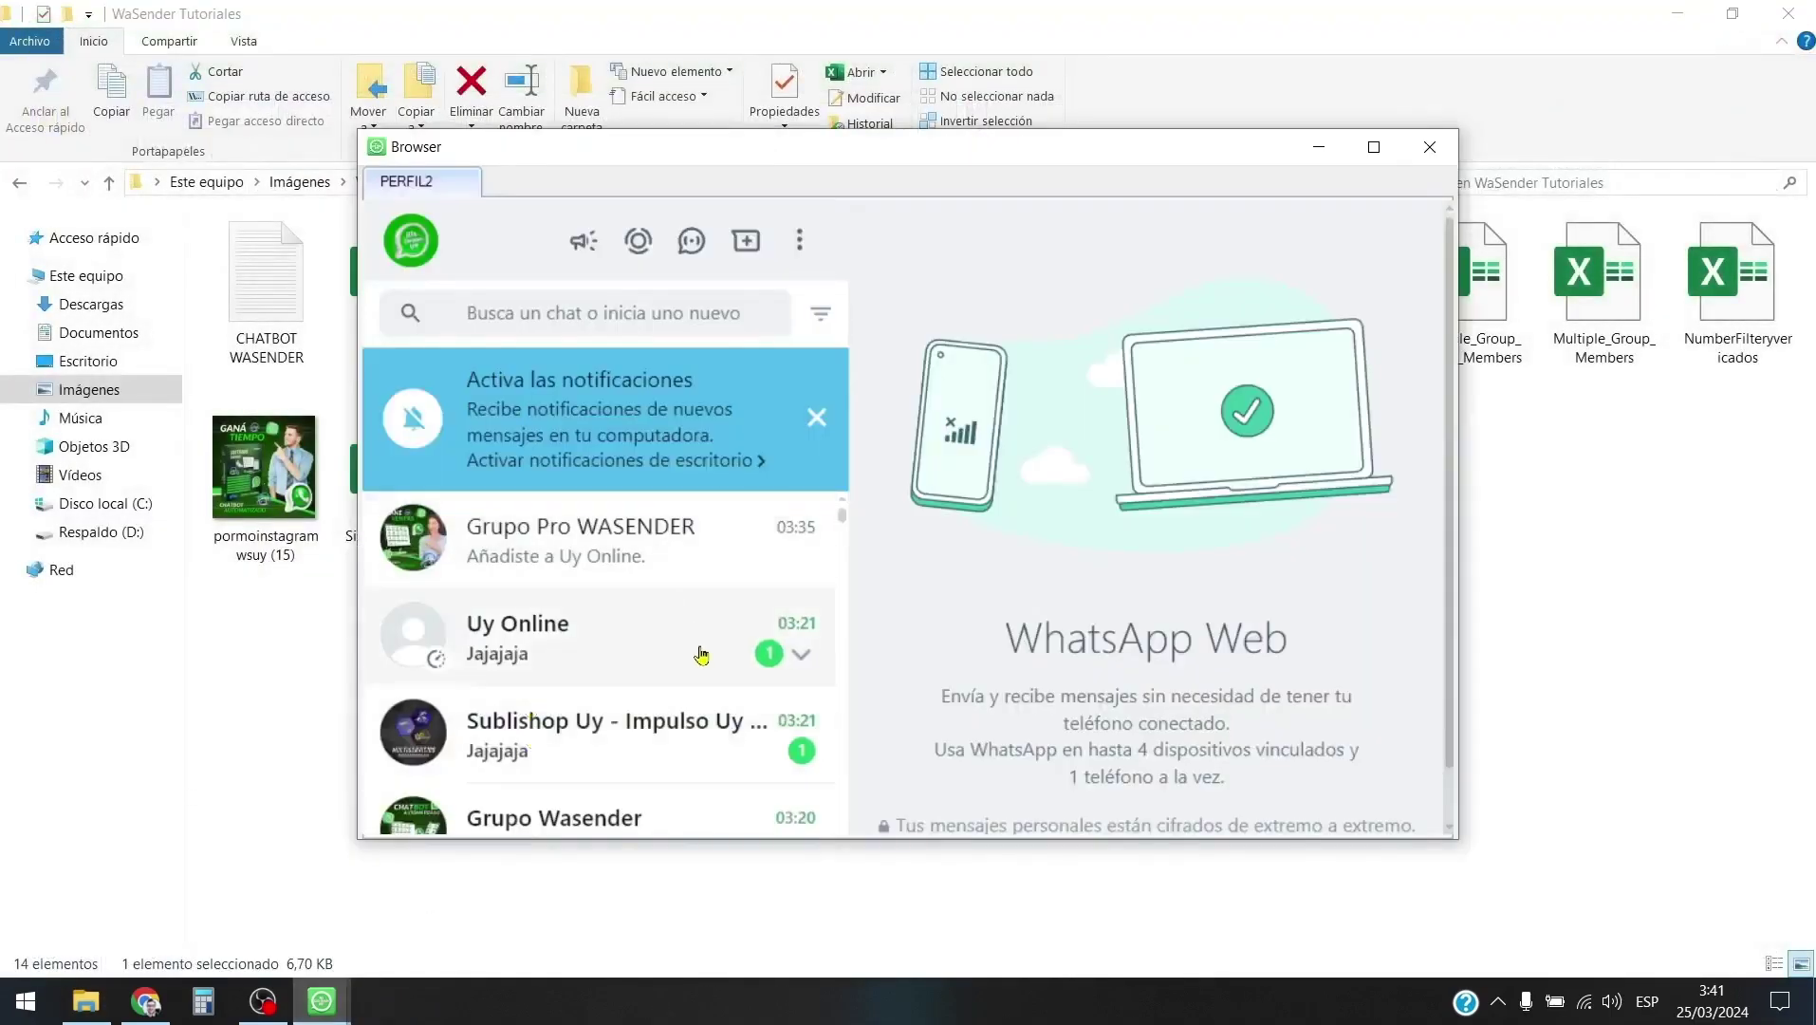
left_click(646, 541)
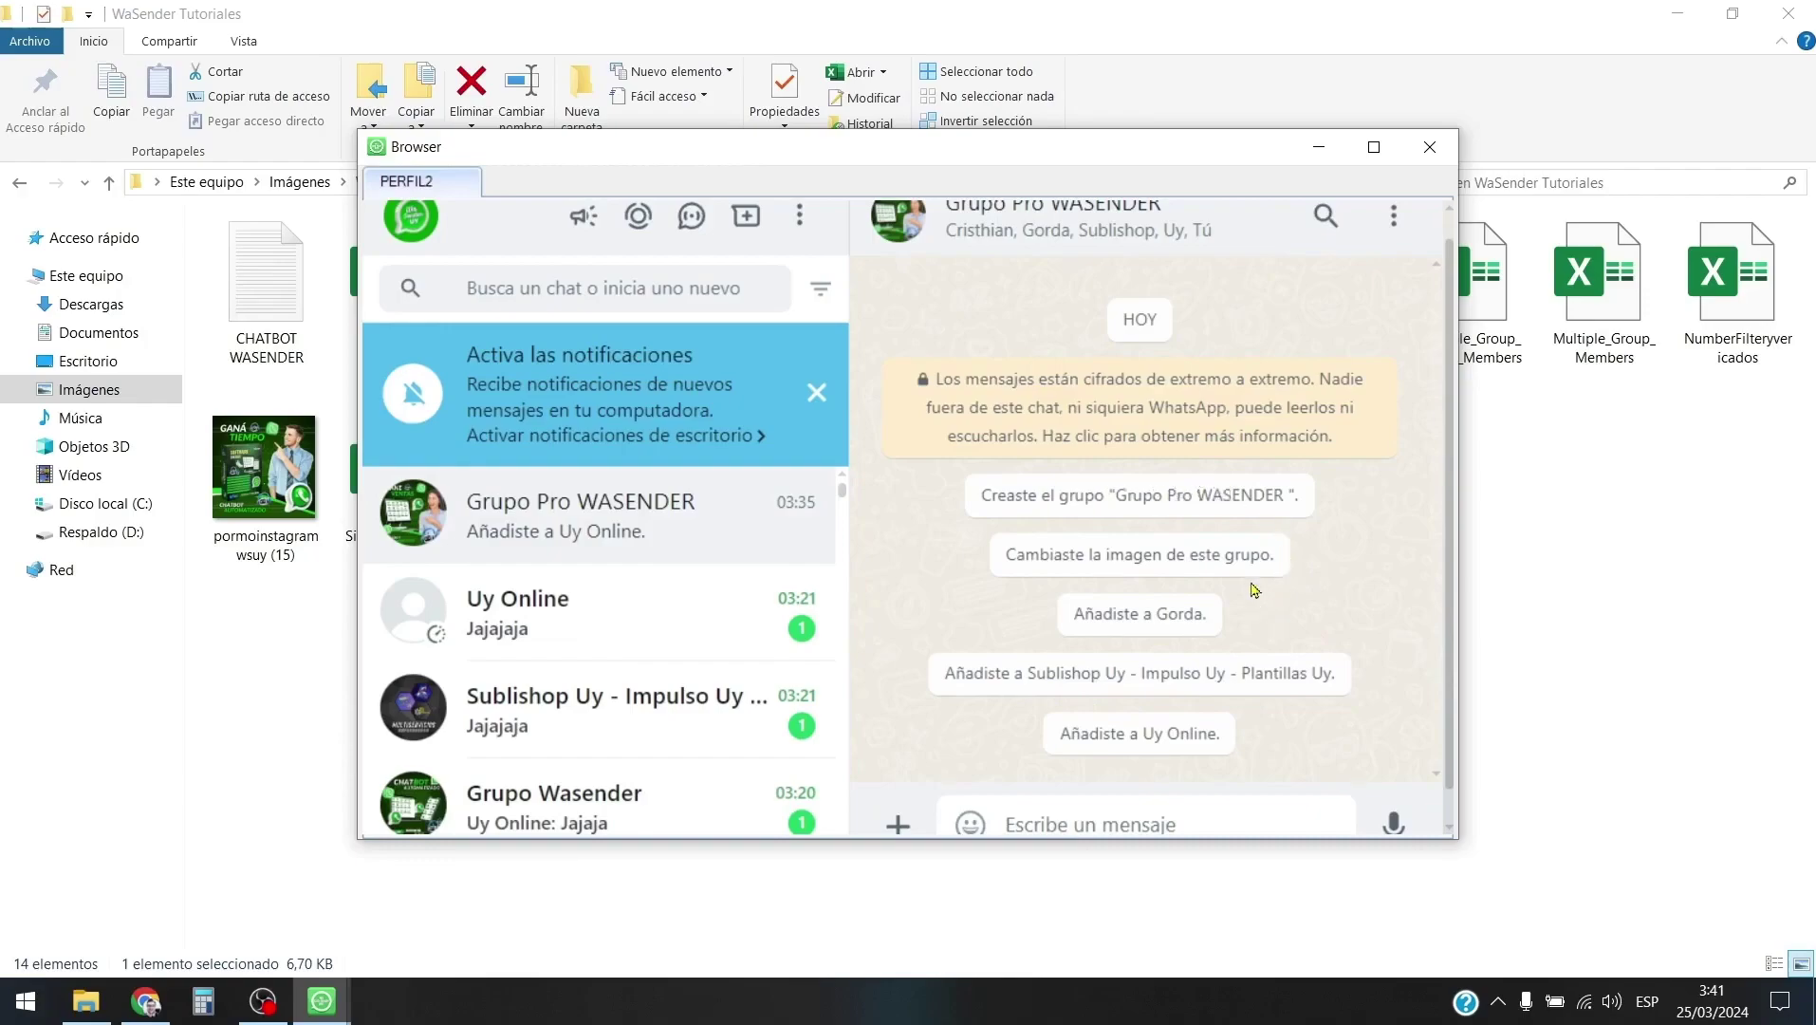
scroll(1261, 604, "down", 1)
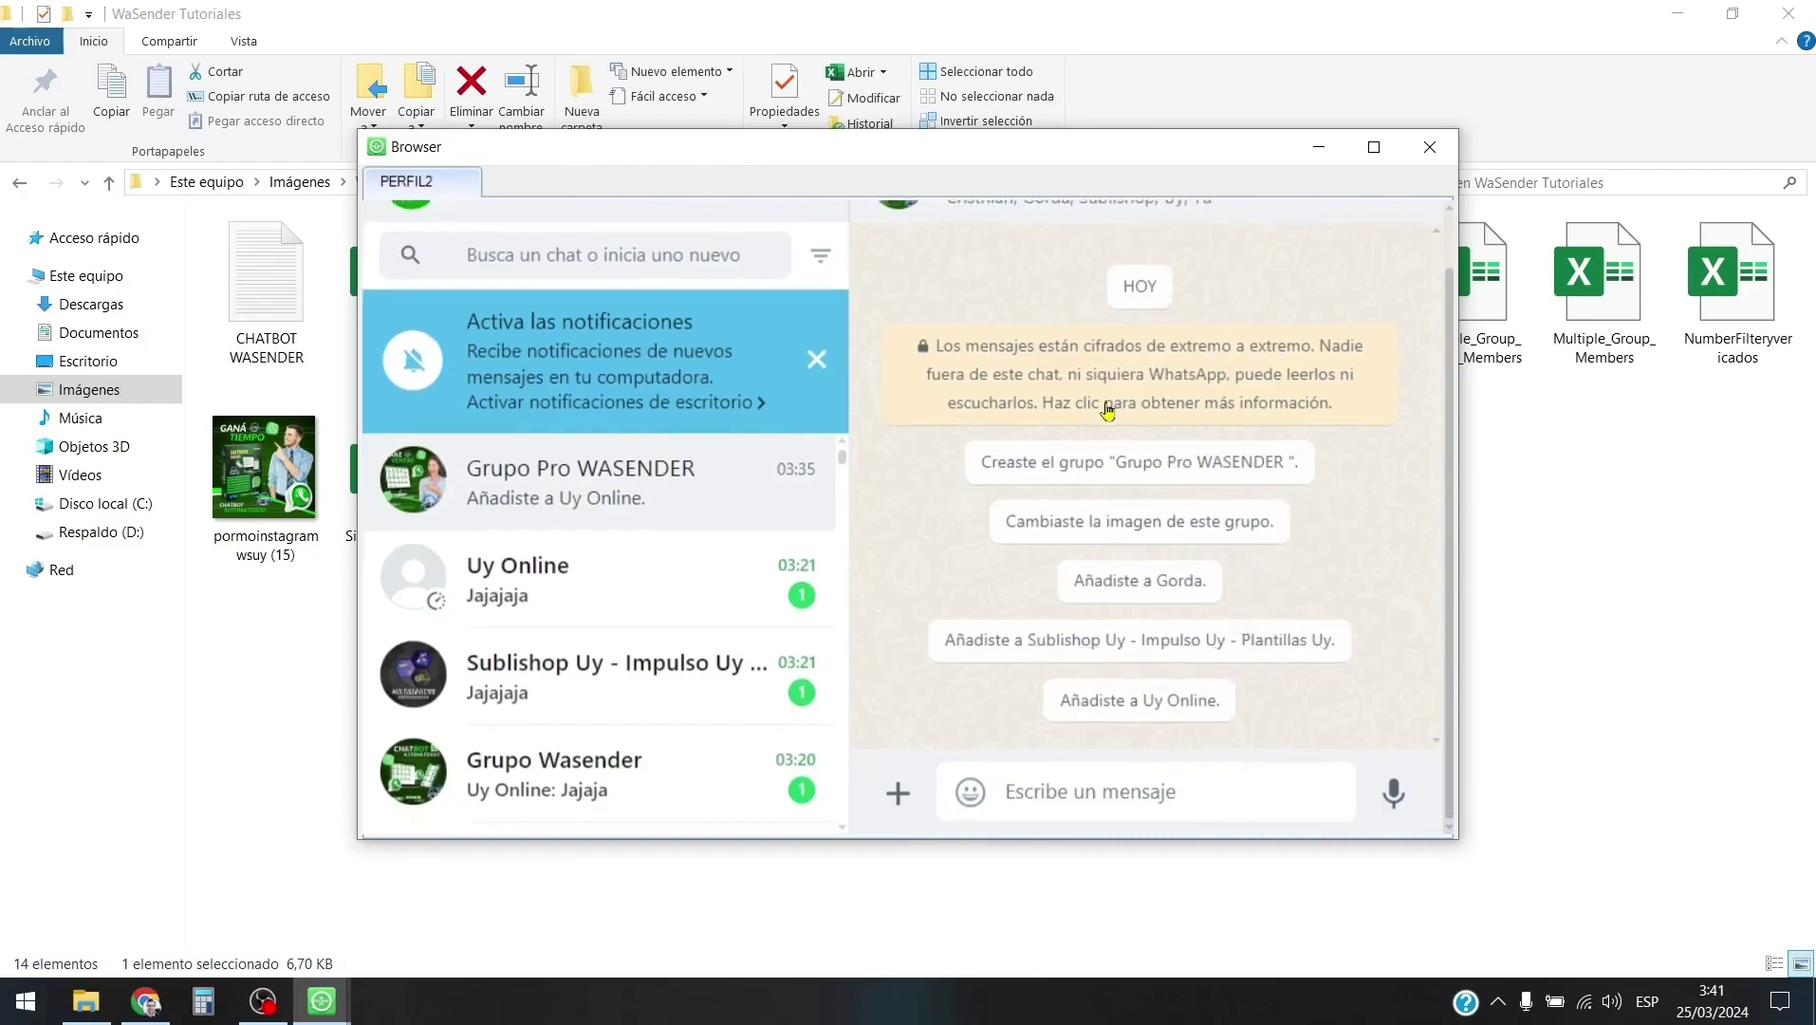
scroll(555, 580, "up", 1)
scroll(607, 574, "down", 2)
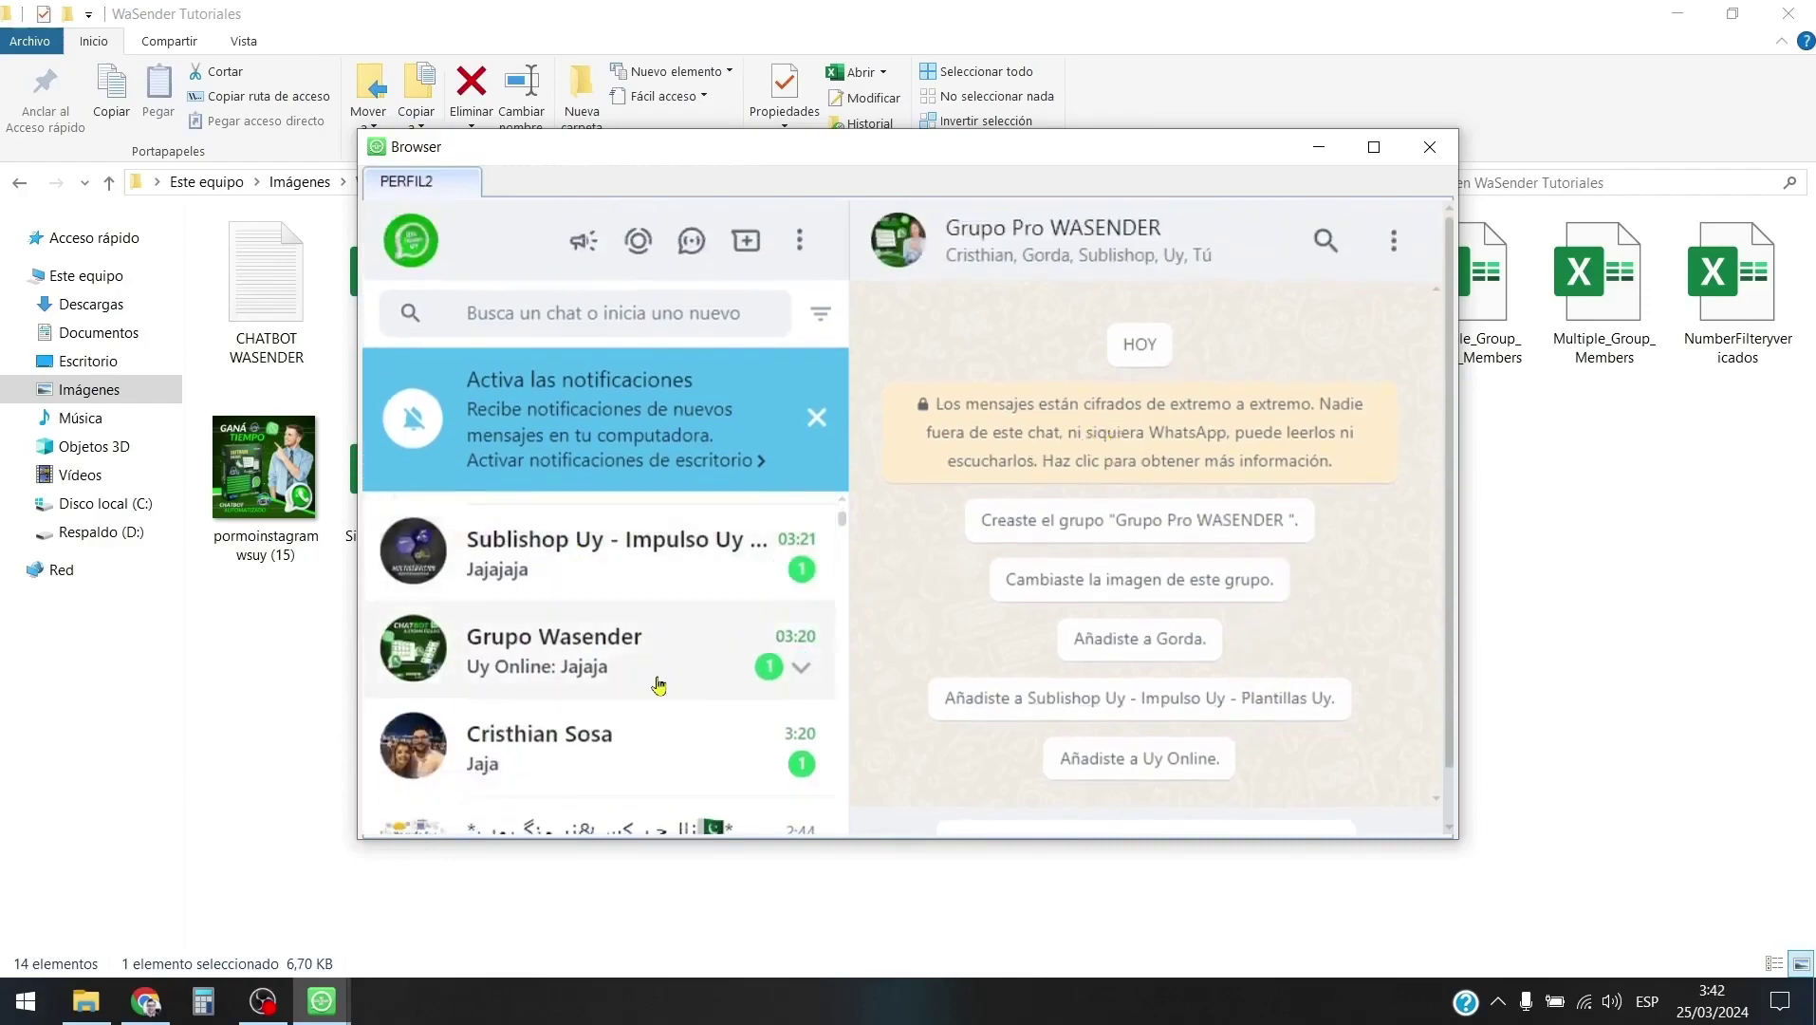
scroll(692, 750, "up", 2)
left_click(1318, 149)
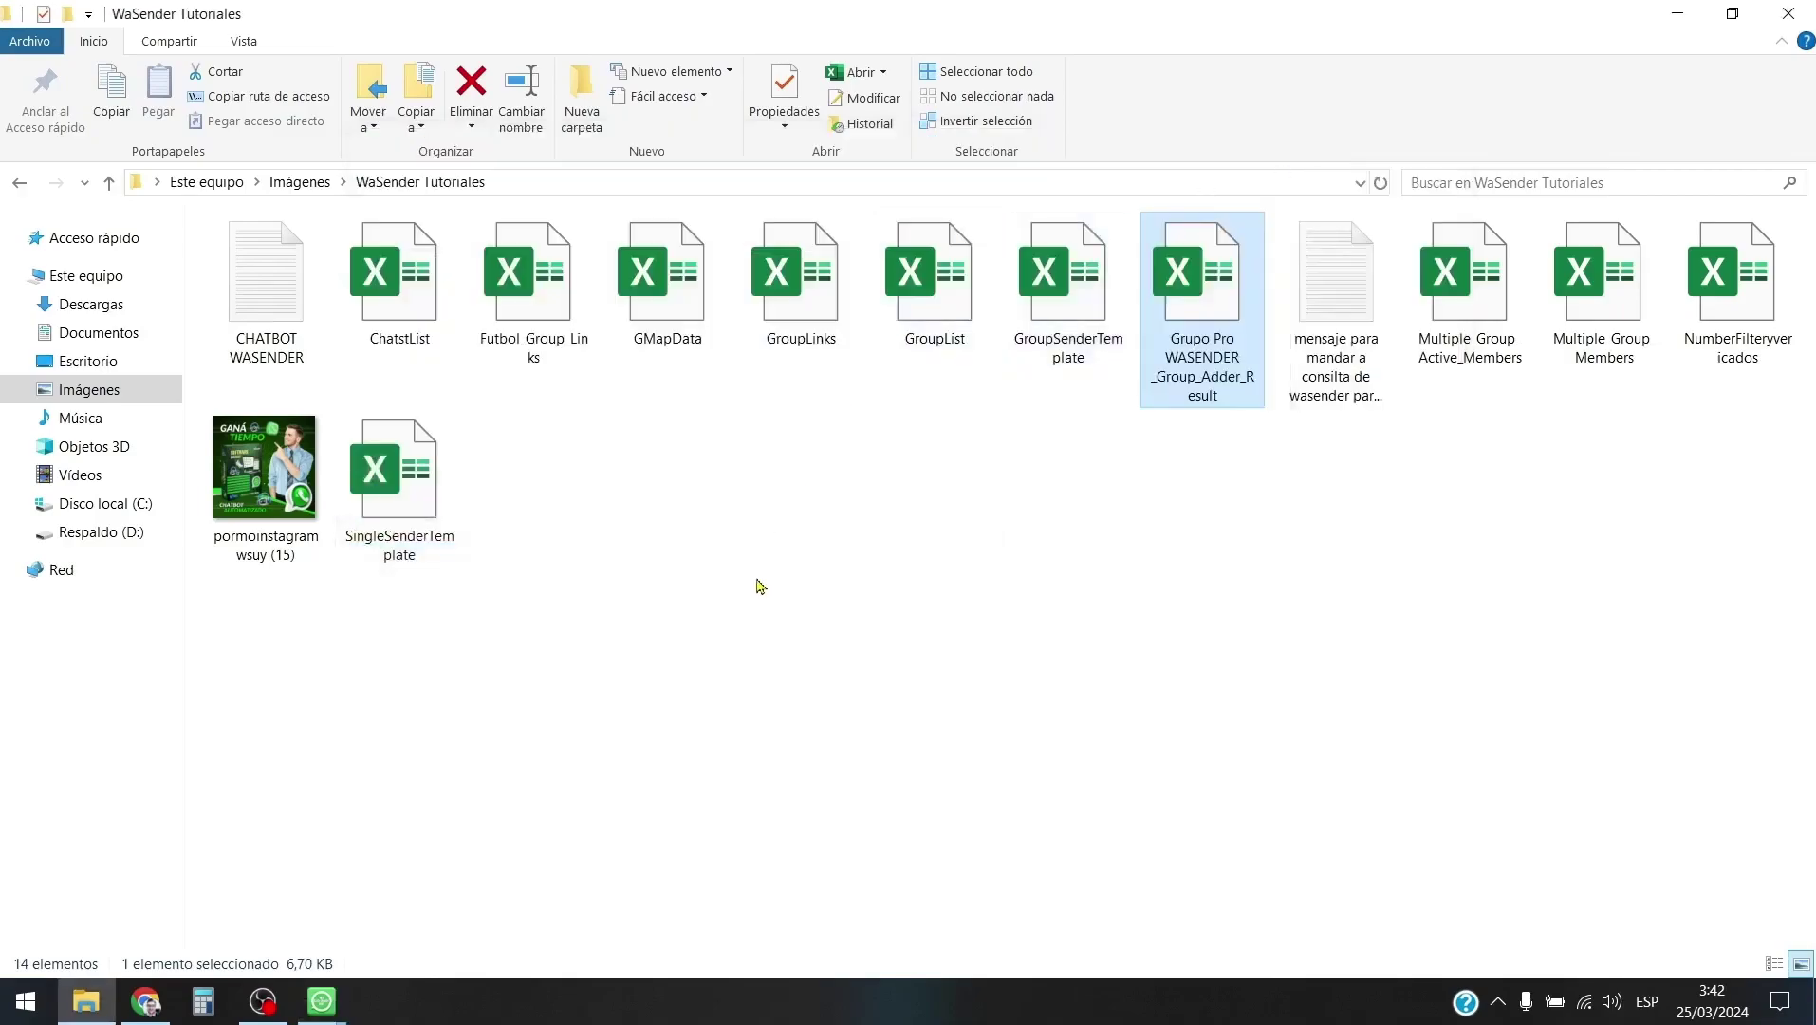
Close the WaSender Tutoriales folder and the Agregar miembros de grupo tool to return to the tools overview
left_click(759, 591)
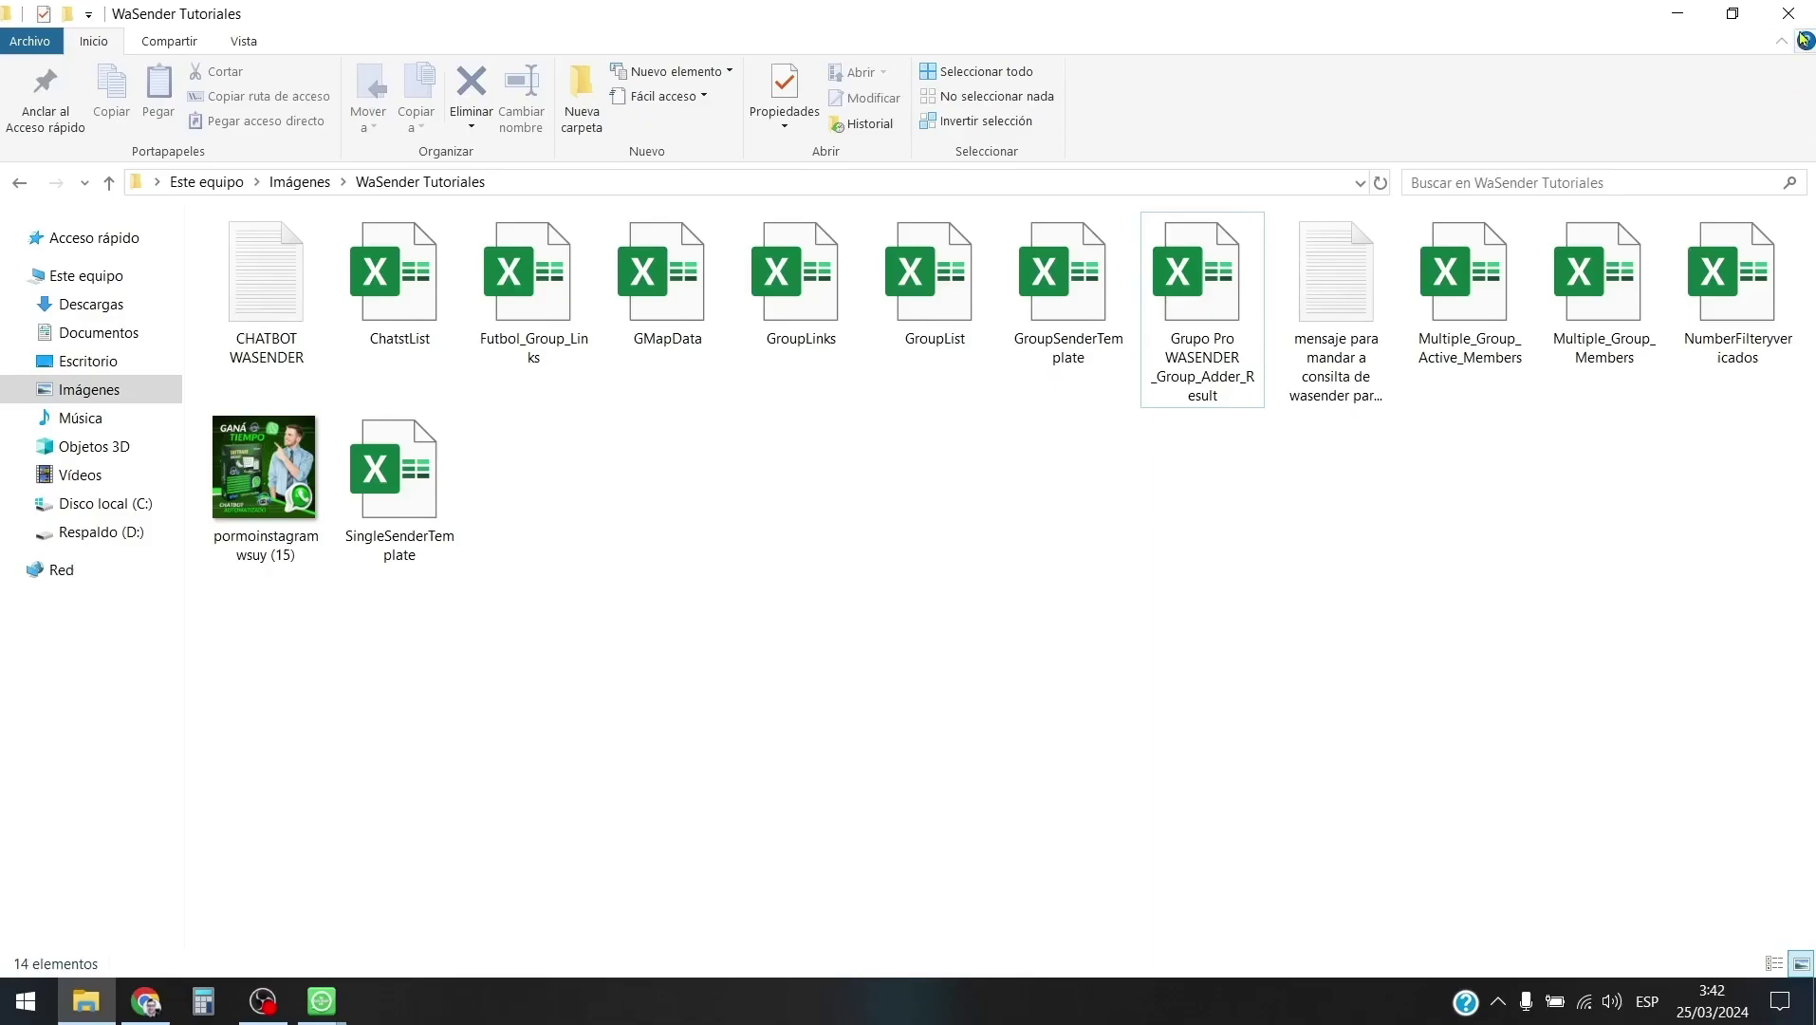
left_click(1788, 13)
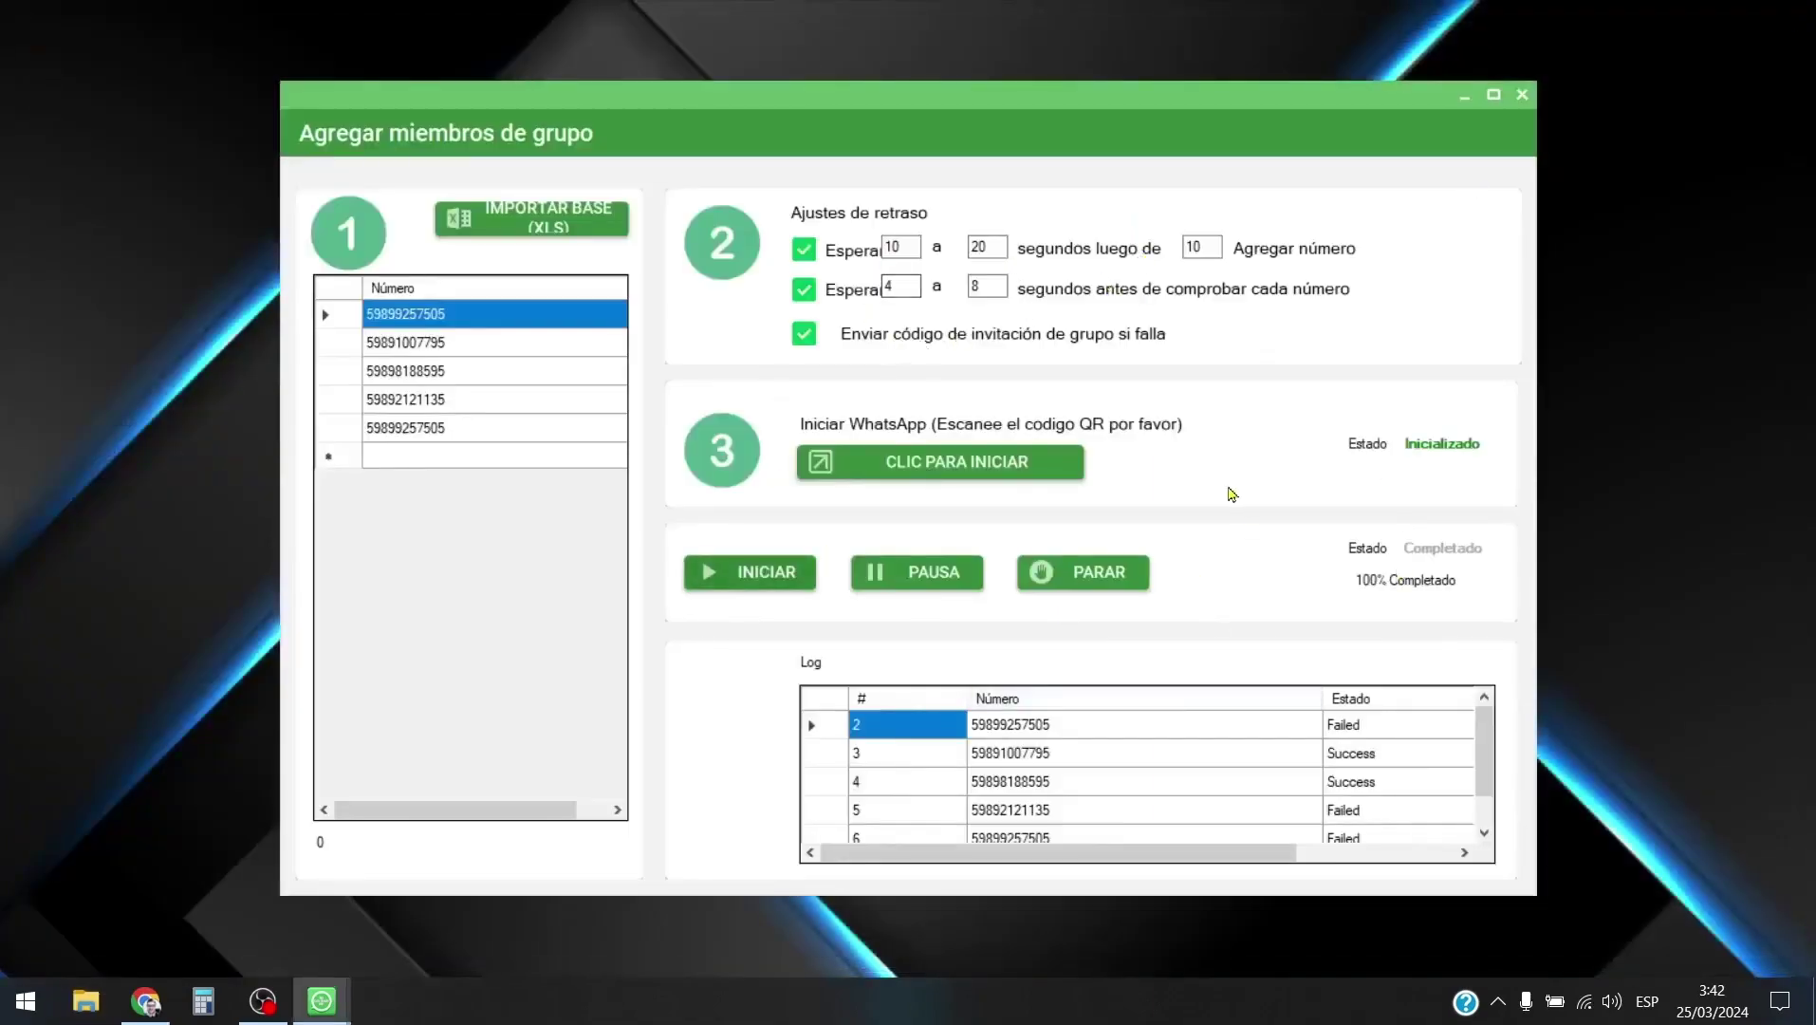
left_click(1523, 94)
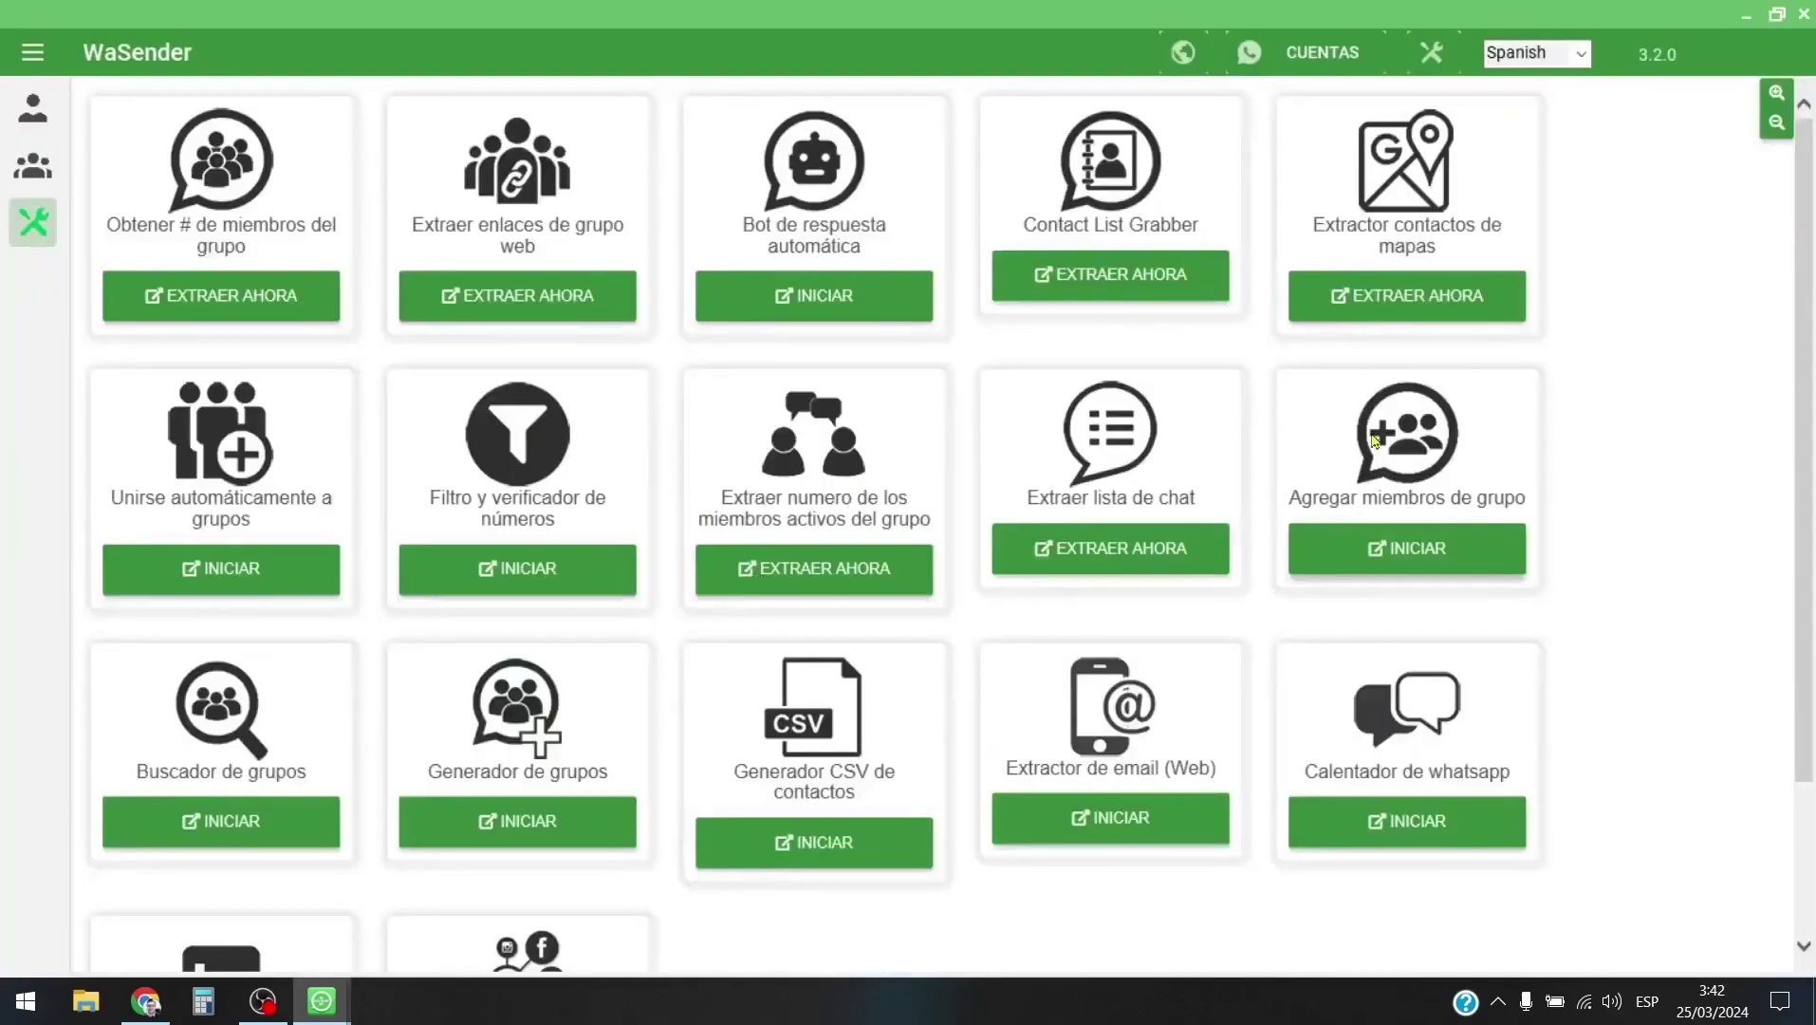